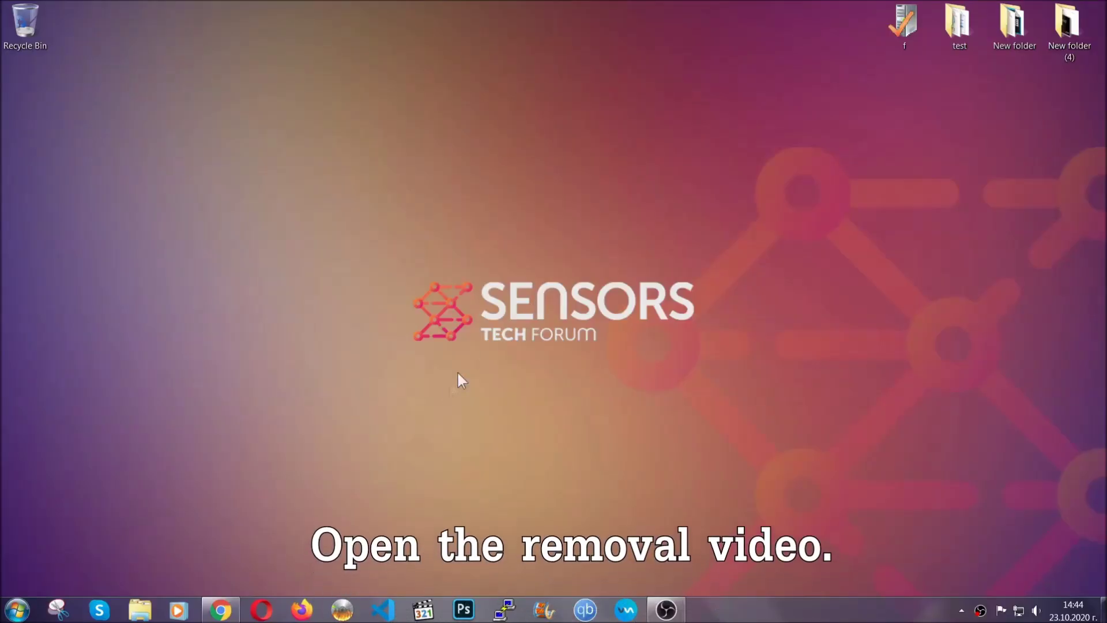
# Restore the Chrome window showing the 'How to Remove a Ransomware Virus (Windows)' YouTube video.
pyautogui.click(221, 611)
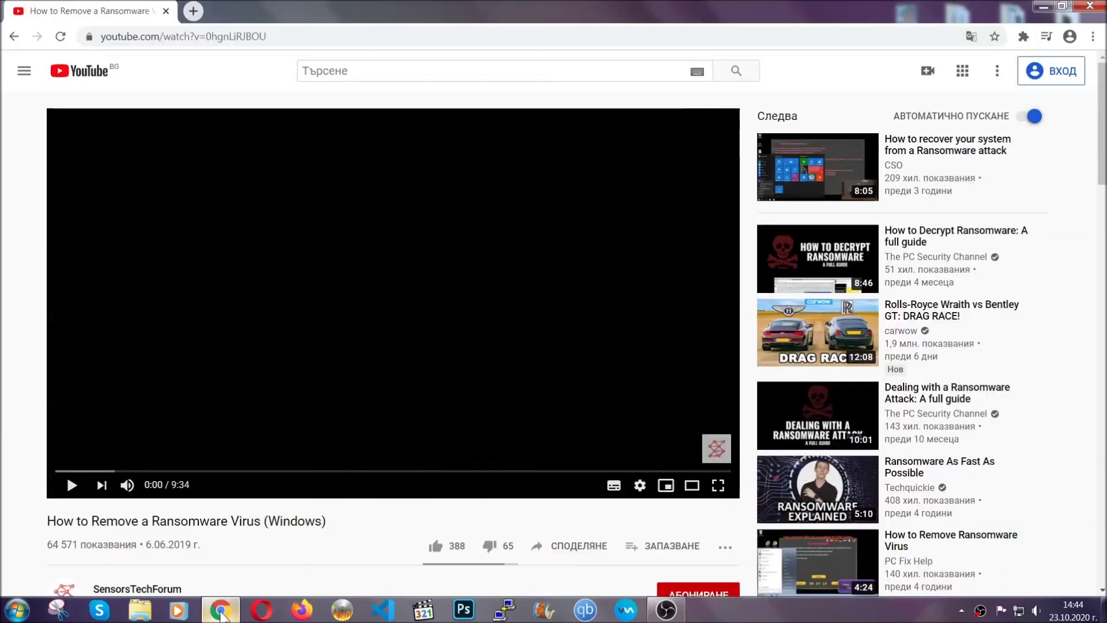
# Follow the sensorstechforum link in the video description and run the downloaded SpyHunter-Installer.exe.
pyautogui.scroll(-3, 202, 467)
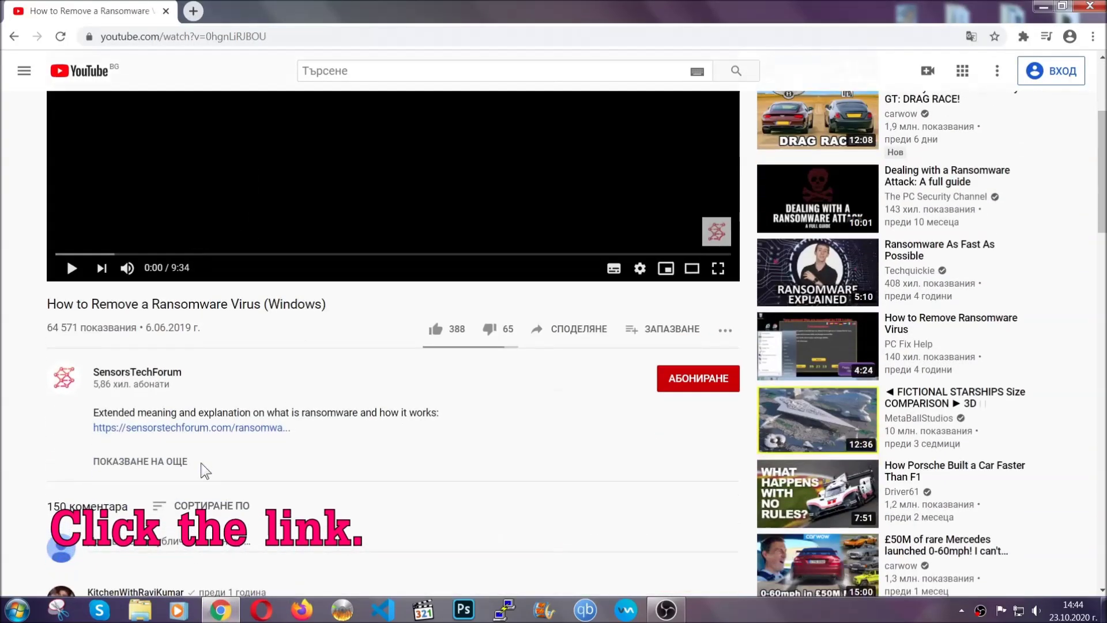
pyautogui.click(220, 430)
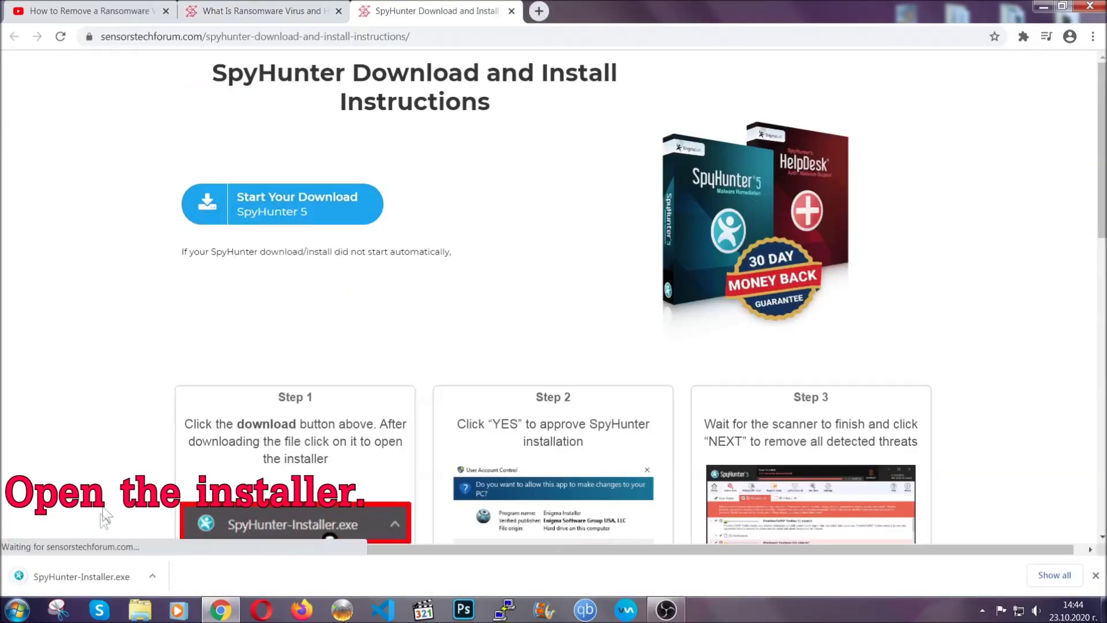
pyautogui.click(82, 577)
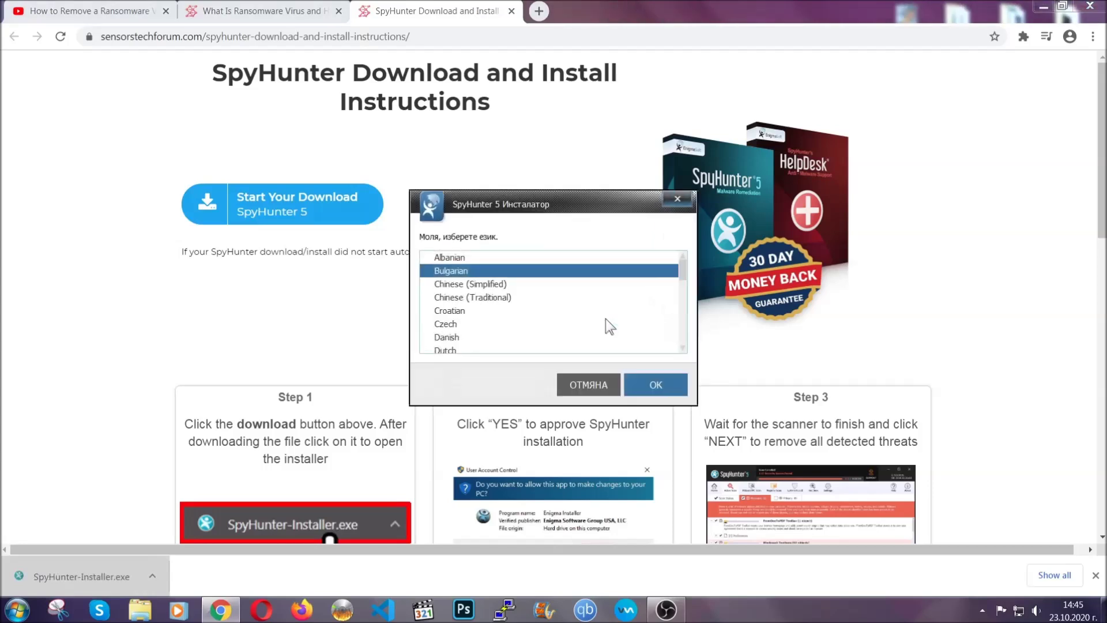
# Install SpyHunter 5 in English with the EULA accepted, then close the finished installer.
pyautogui.scroll(-2, 568, 318)
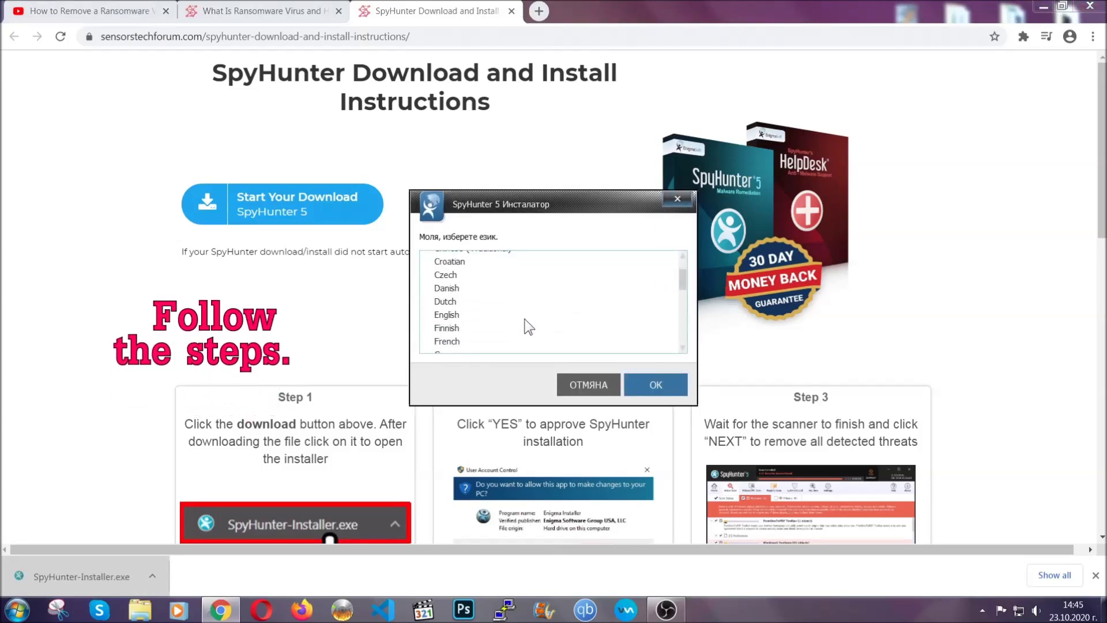
pyautogui.click(520, 316)
pyautogui.click(642, 384)
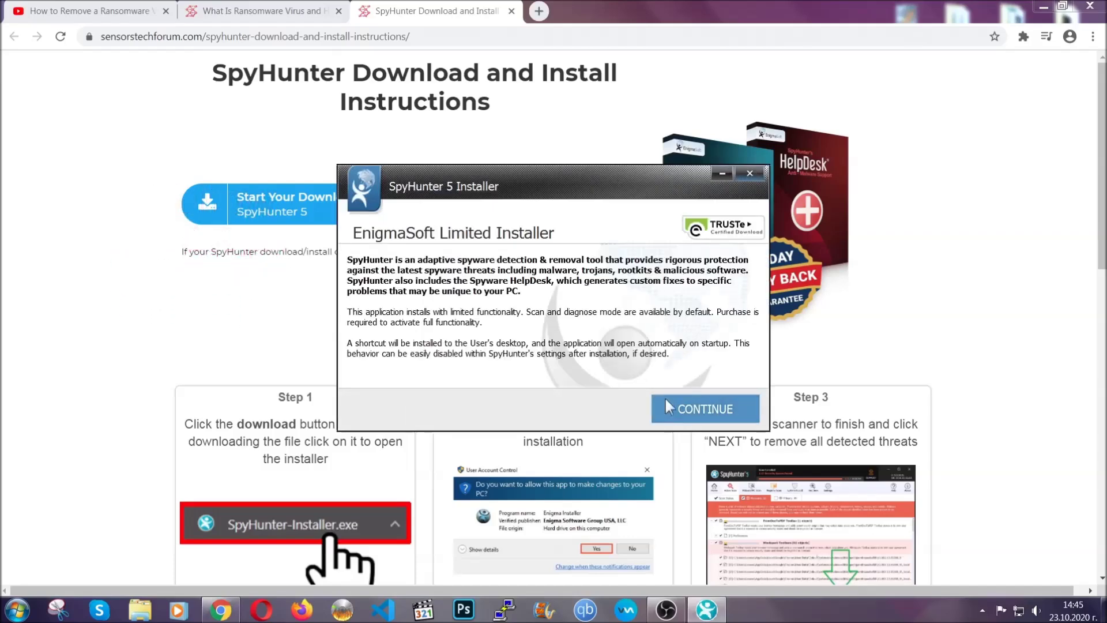
pyautogui.click(666, 400)
pyautogui.click(634, 374)
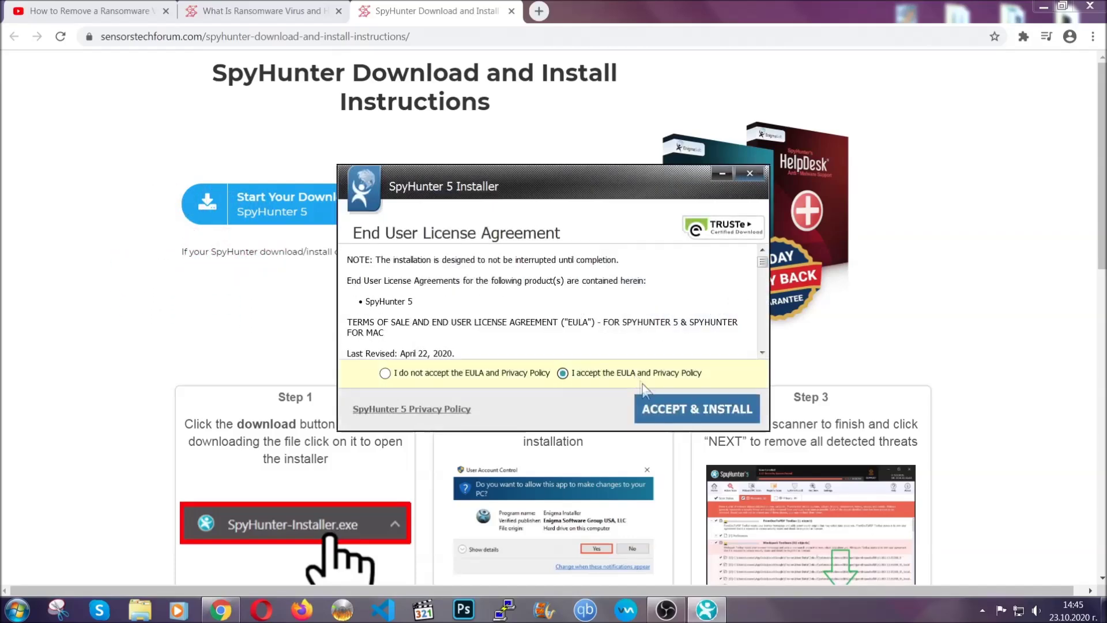
pyautogui.click(660, 408)
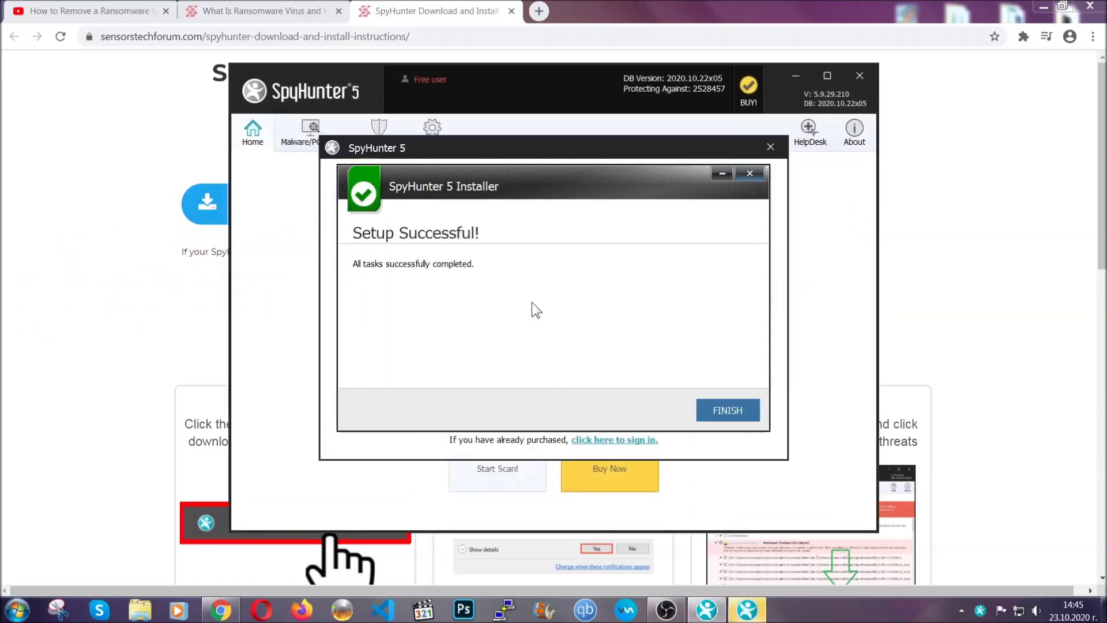
pyautogui.click(708, 412)
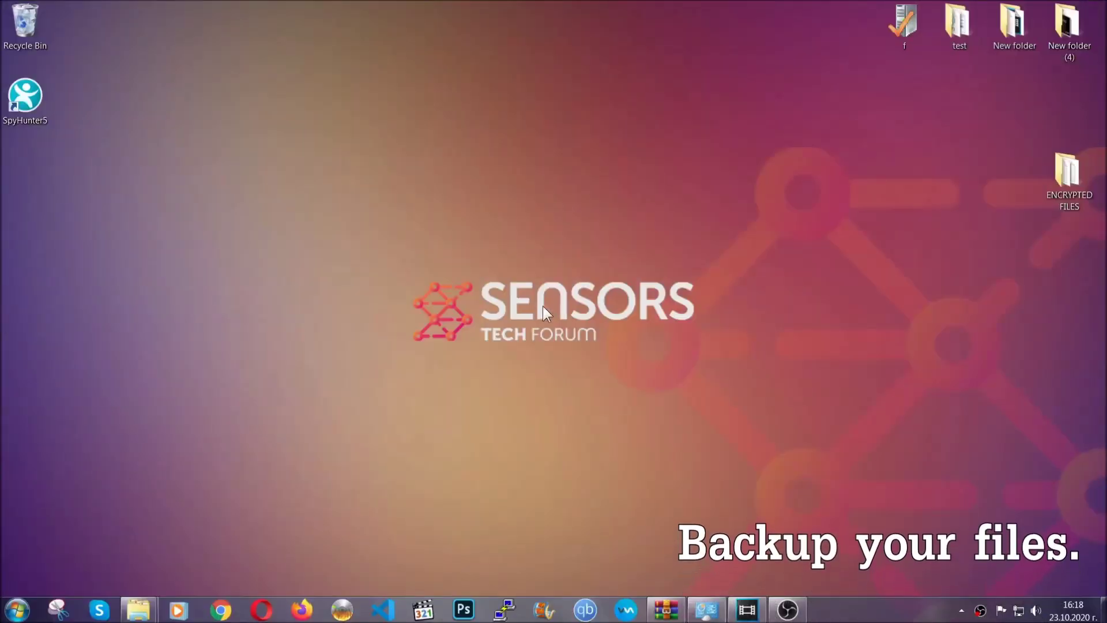
# Copy all six encrypted files from the ENCRYPTED FILES desktop folder.
pyautogui.doubleClick(1061, 177)
pyautogui.moveTo(415, 286); pyautogui.dragTo(869, 213)
pyautogui.rightClick(869, 213)
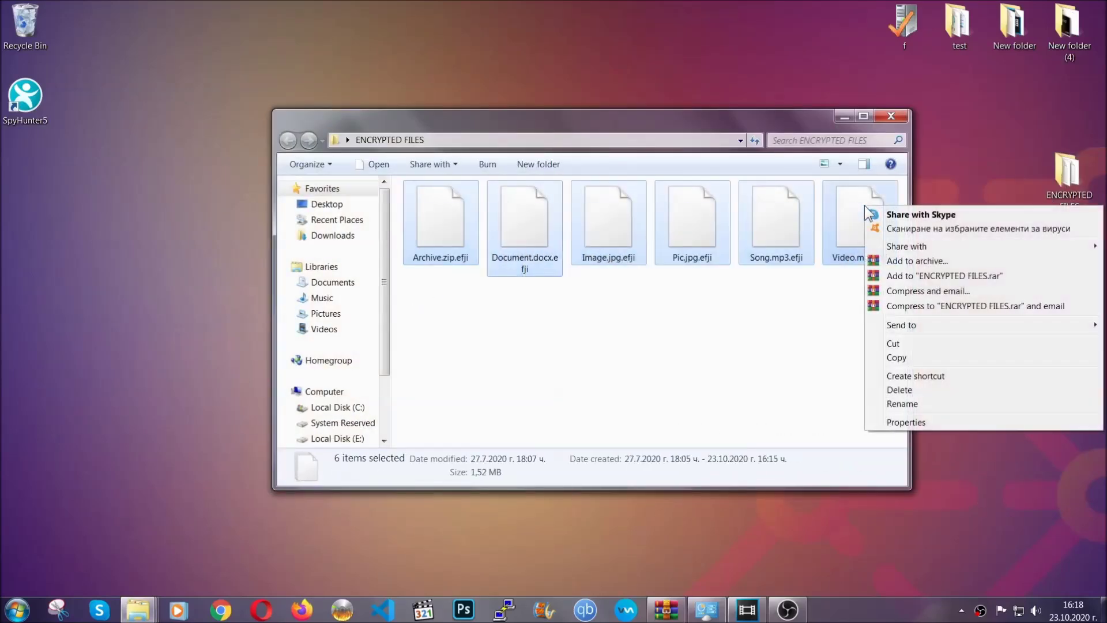
pyautogui.click(896, 358)
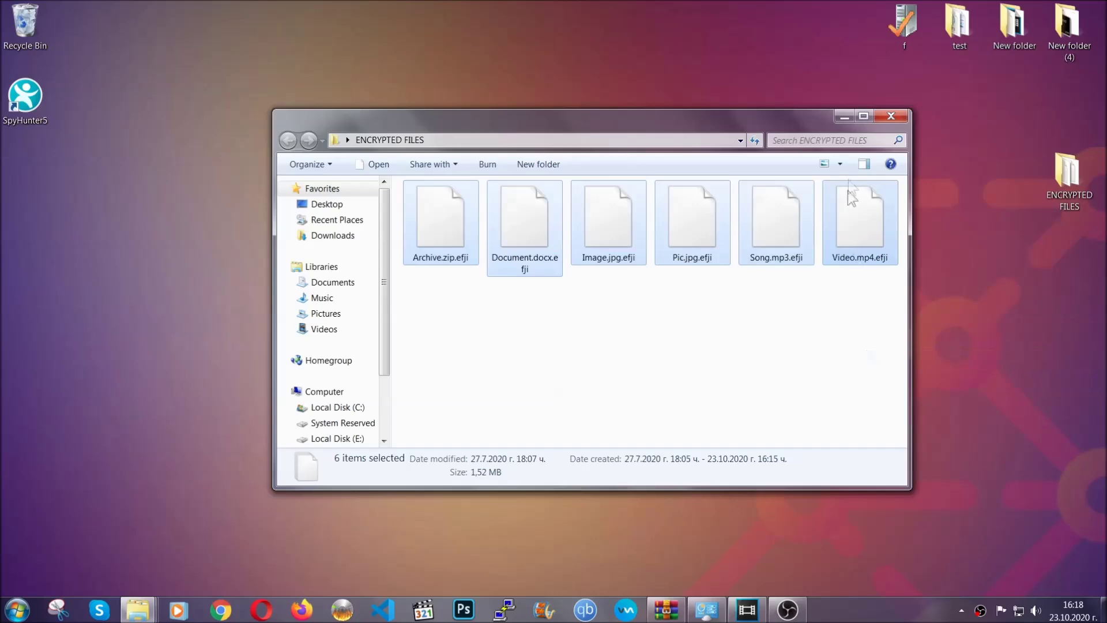
pyautogui.click(843, 117)
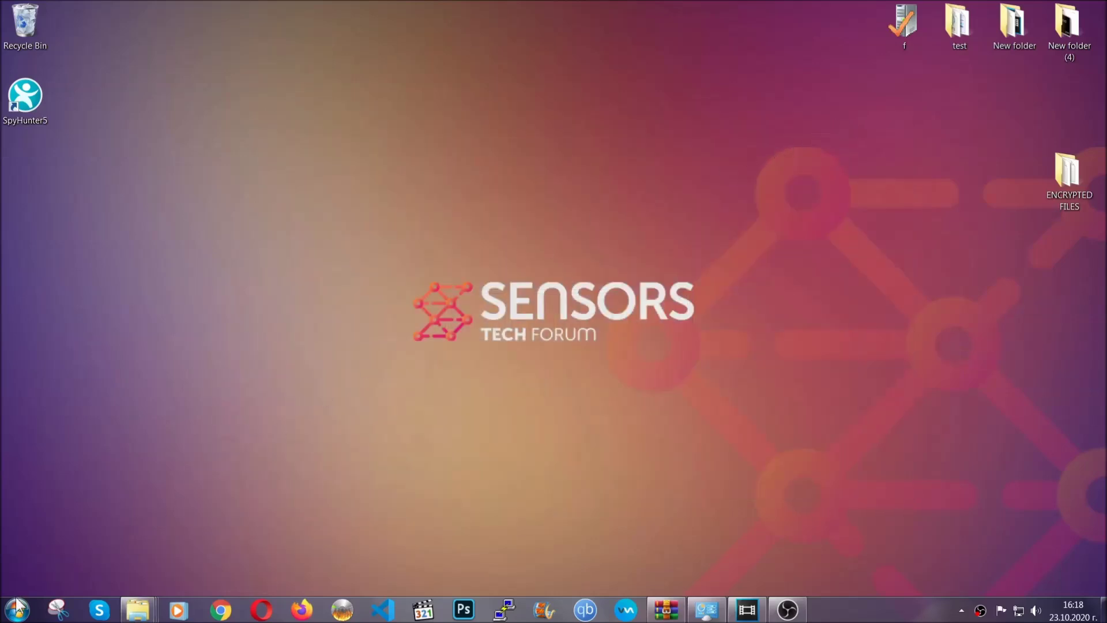
# Paste the six files onto FLASH DRIVE (H:) and close the drive window.
pyautogui.click(17, 609)
pyautogui.click(212, 433)
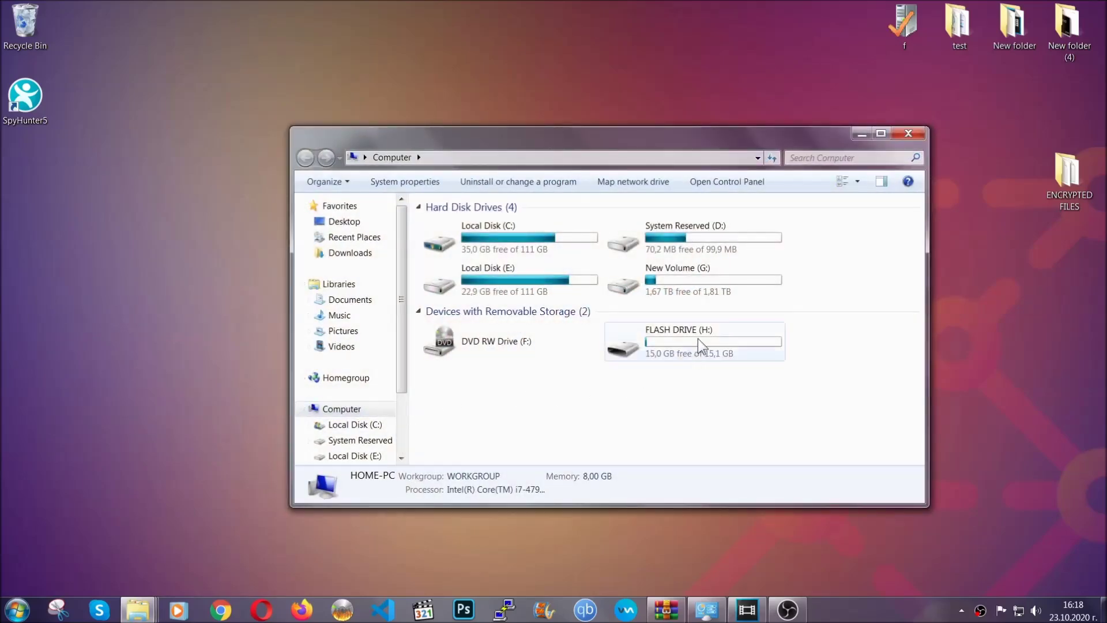
pyautogui.doubleClick(697, 338)
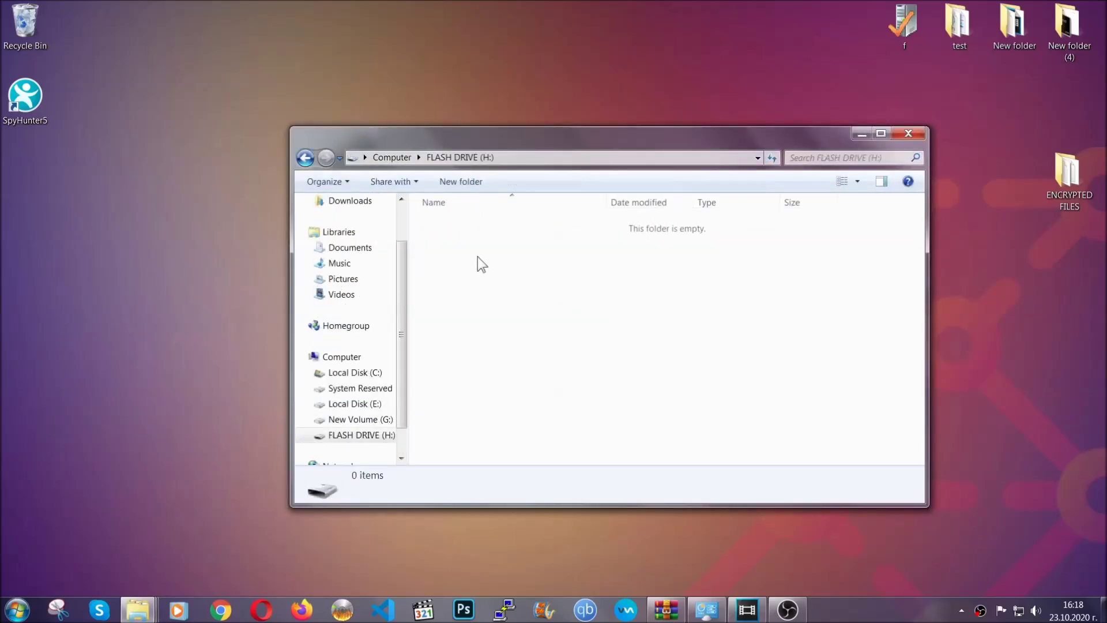
pyautogui.rightClick(477, 257)
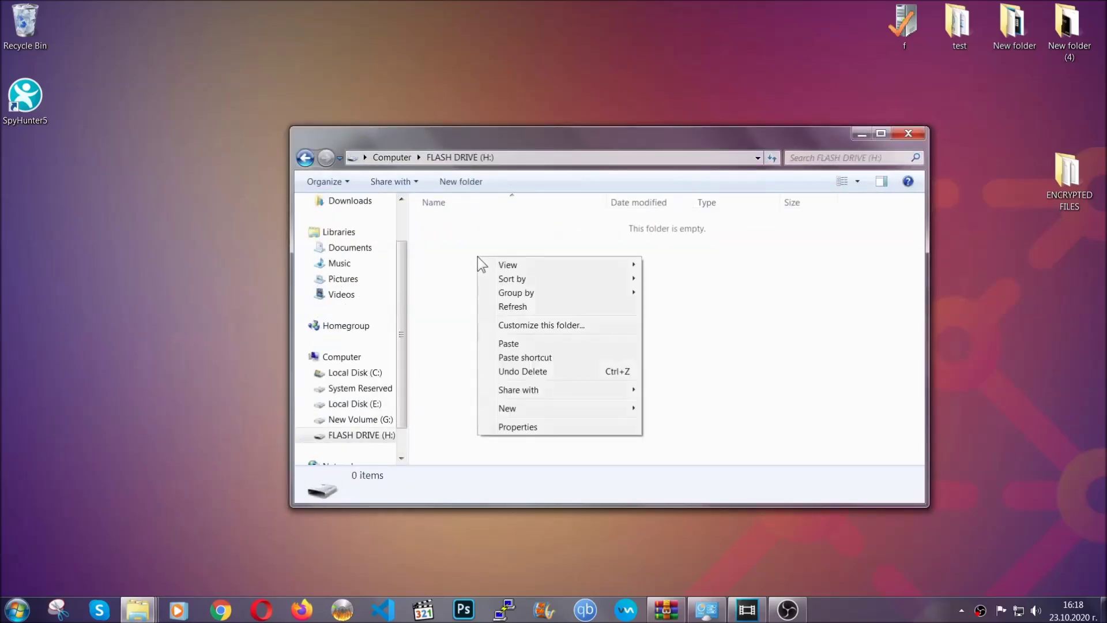
pyautogui.click(504, 344)
pyautogui.click(504, 345)
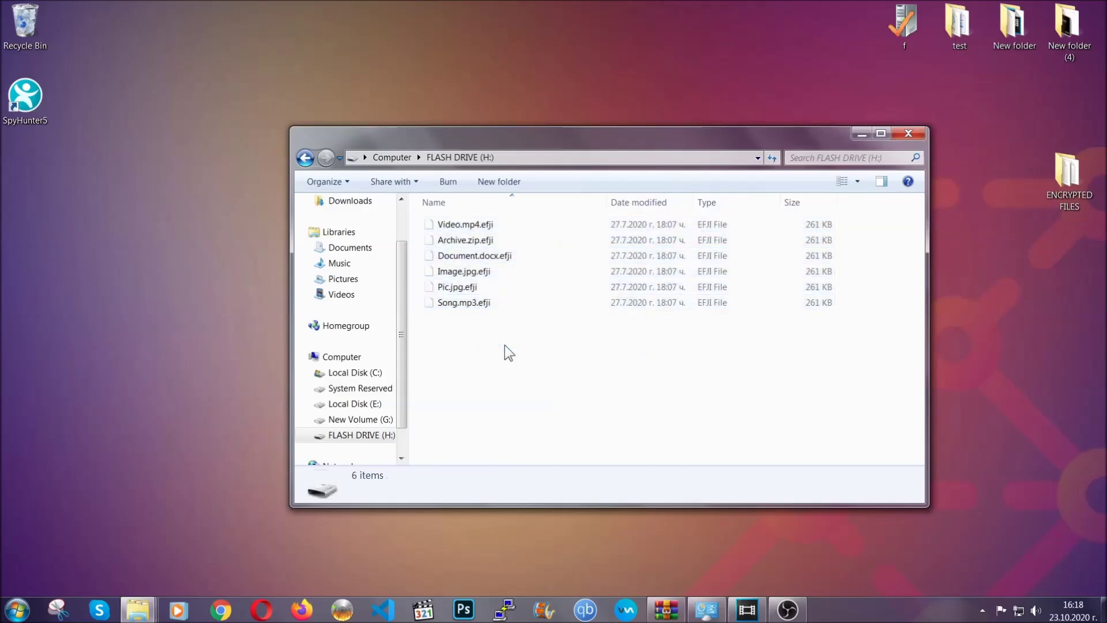
pyautogui.click(909, 135)
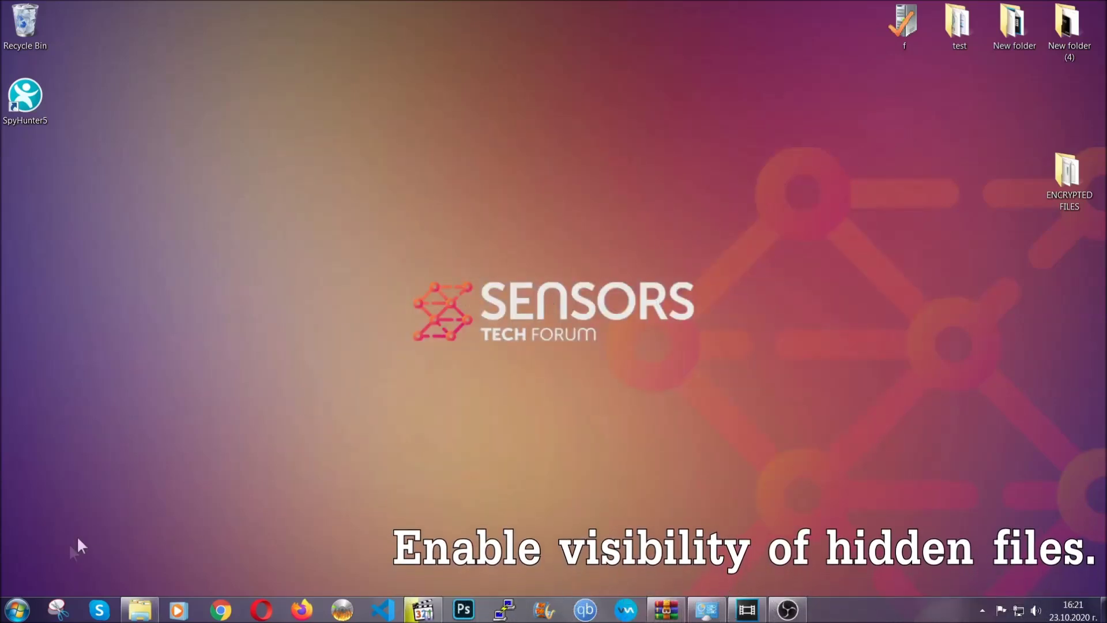
# Search Start for 'hidden files and folders' and apply 'Show hidden files, folders, and drives'.
pyautogui.click(17, 609)
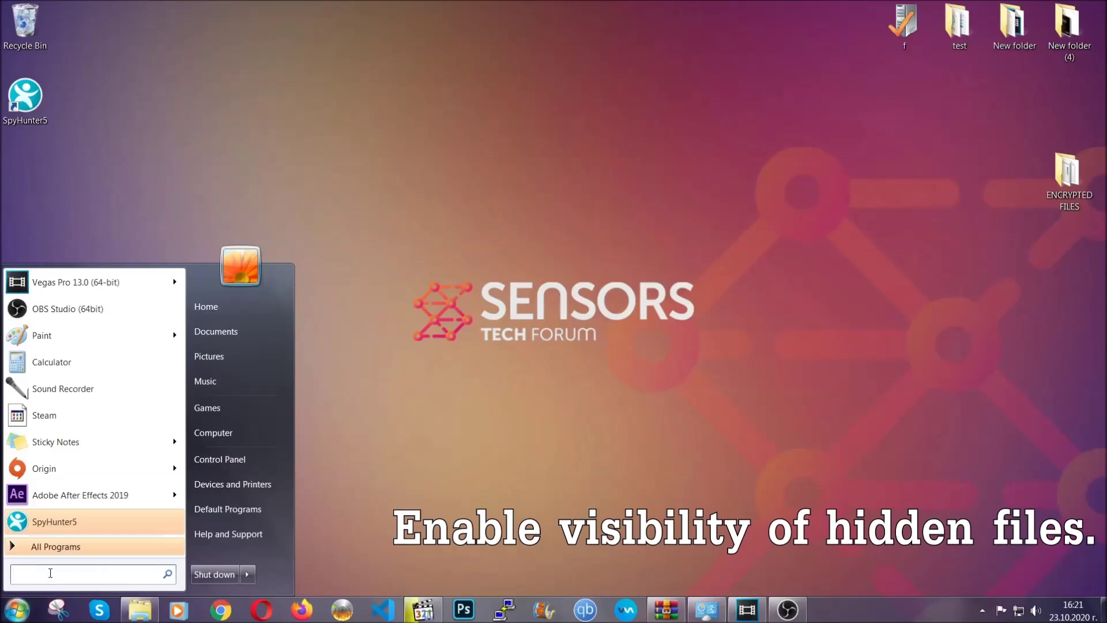
pyautogui.click(48, 568)
pyautogui.write('showh')
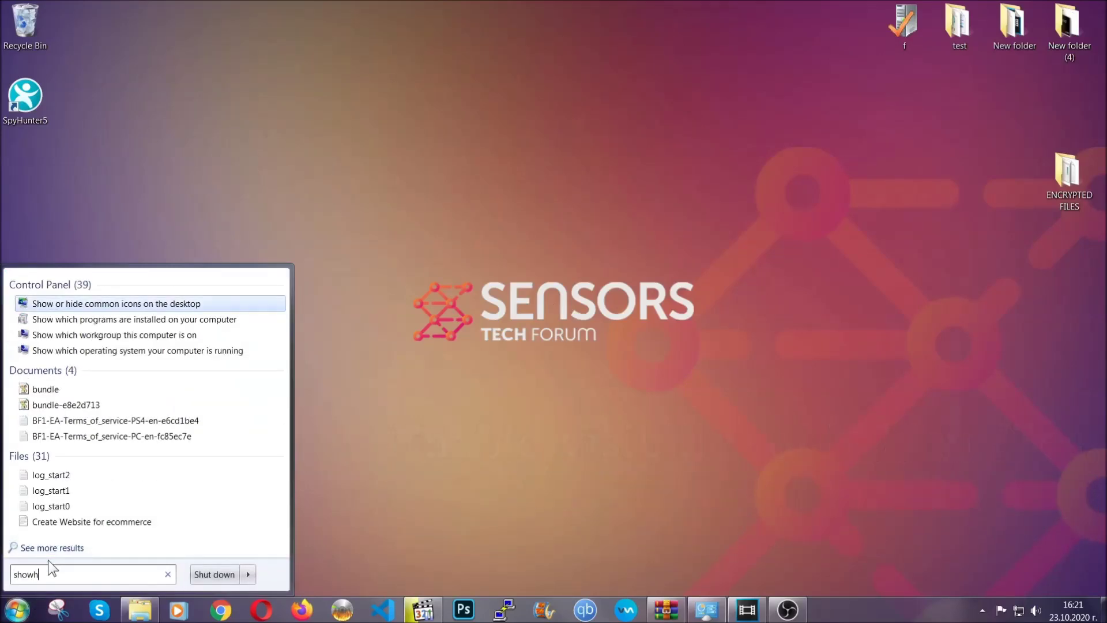
pyautogui.press('BackSpace')
pyautogui.write('hidden f')
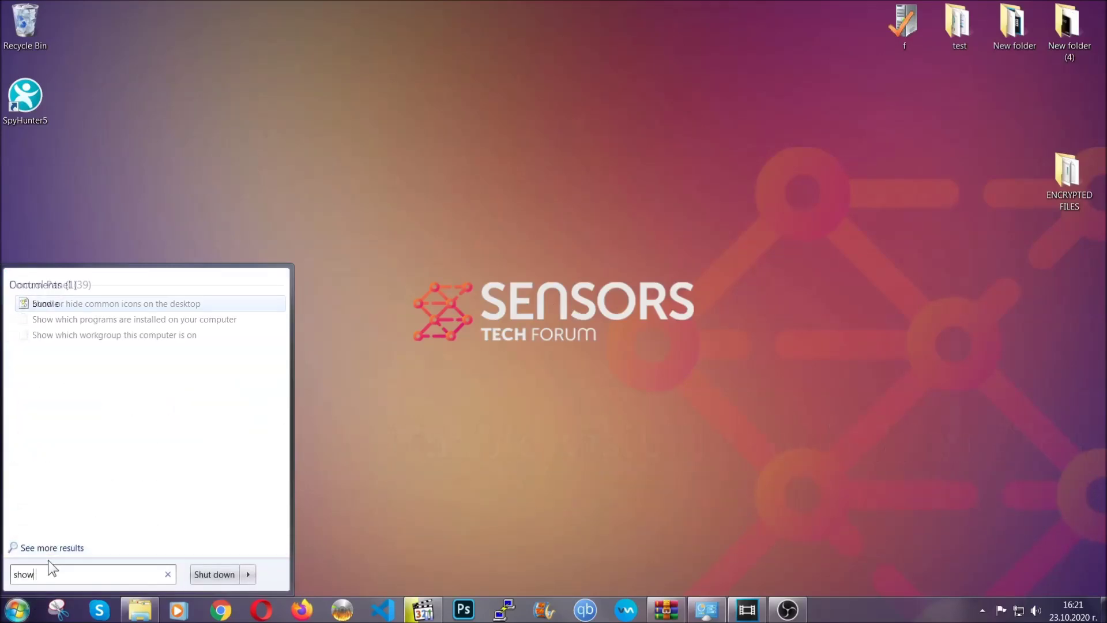
pyautogui.write('iles and folders')
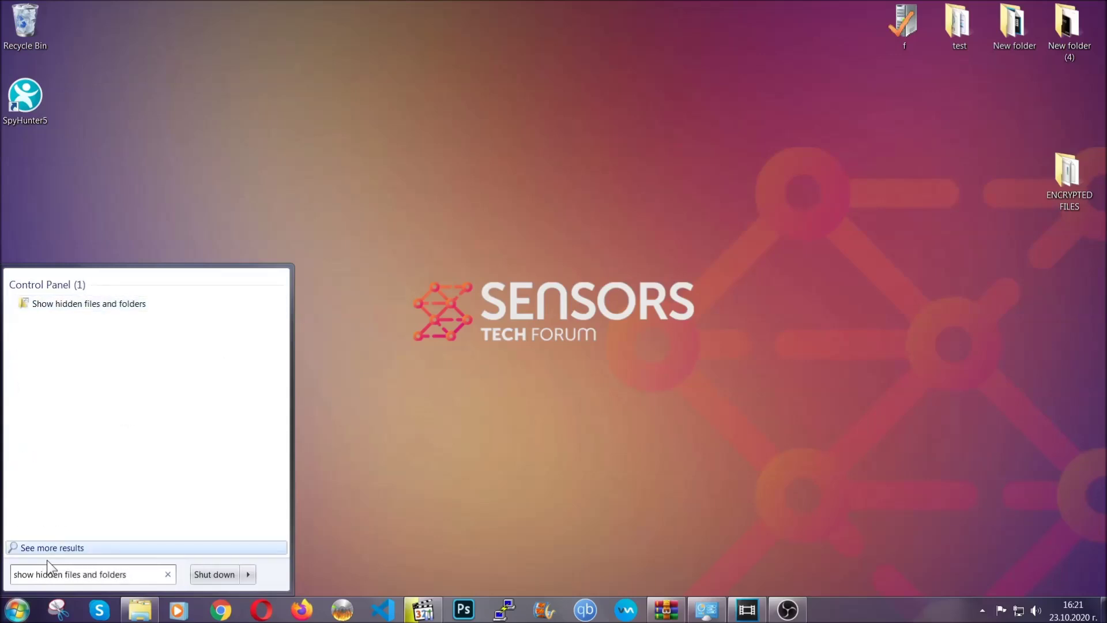
pyautogui.click(131, 305)
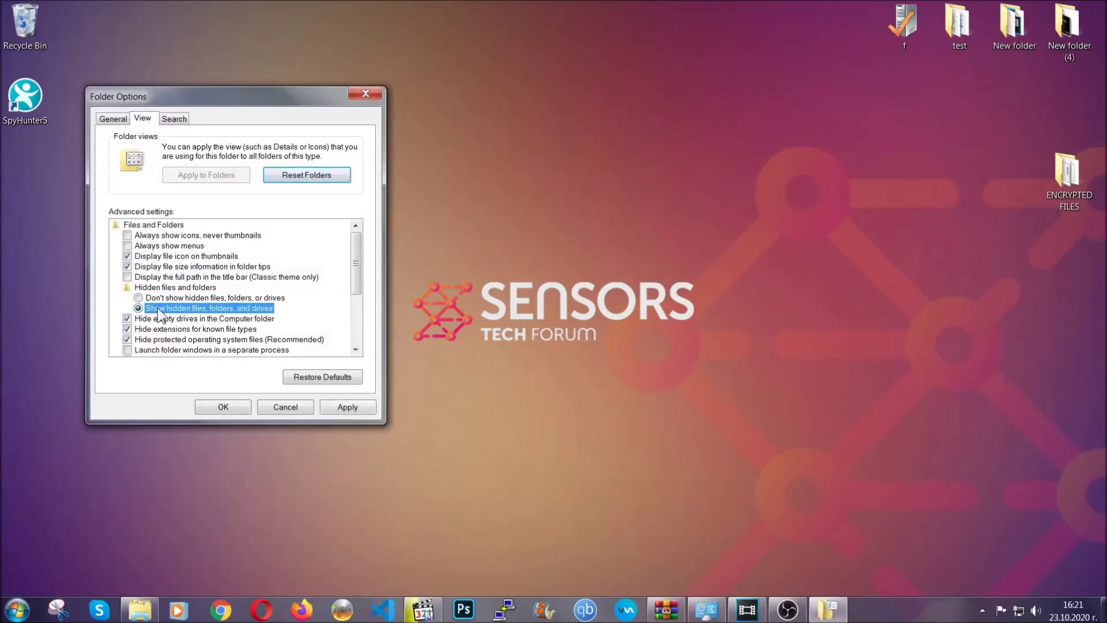
pyautogui.click(346, 407)
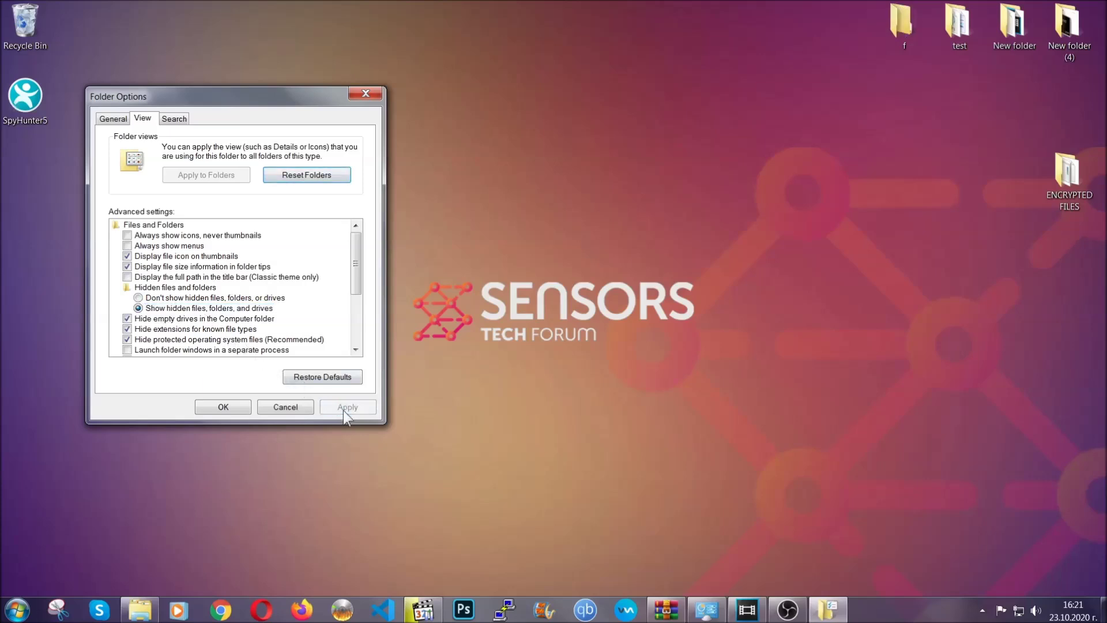
pyautogui.click(217, 407)
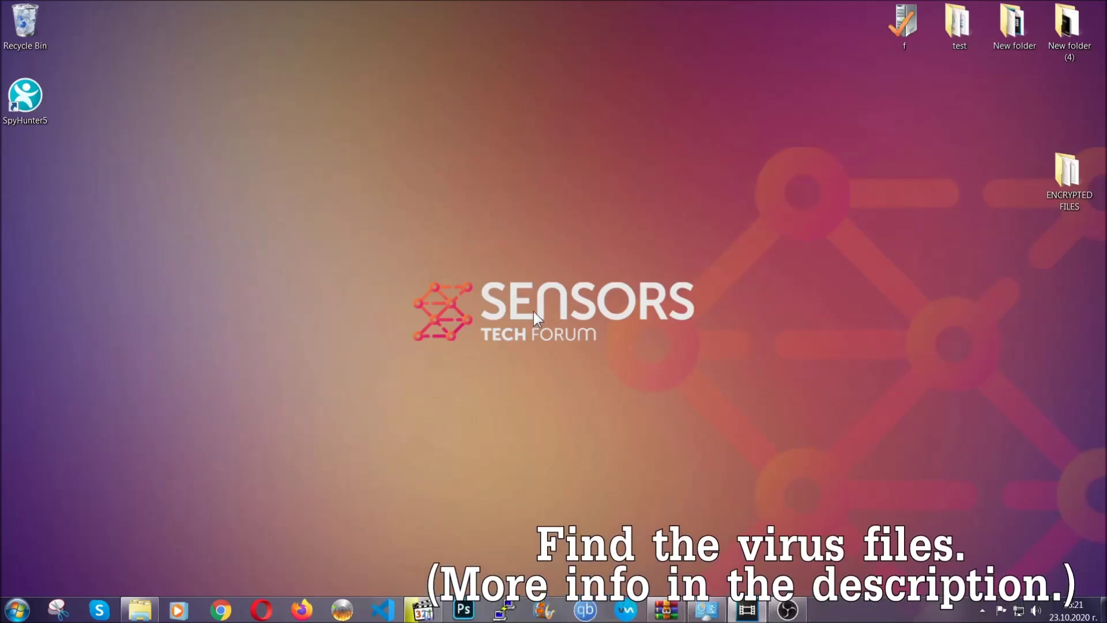
# Search the whole computer for 'fileextension:exe Example Vir' from the Computer window.
pyautogui.click(17, 610)
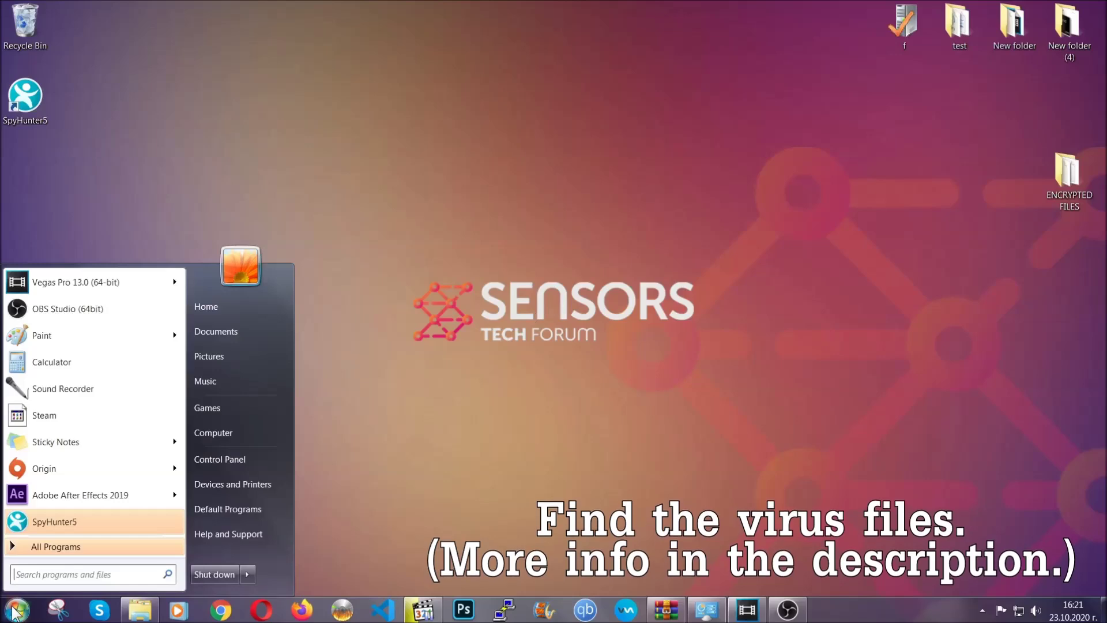
pyautogui.click(228, 433)
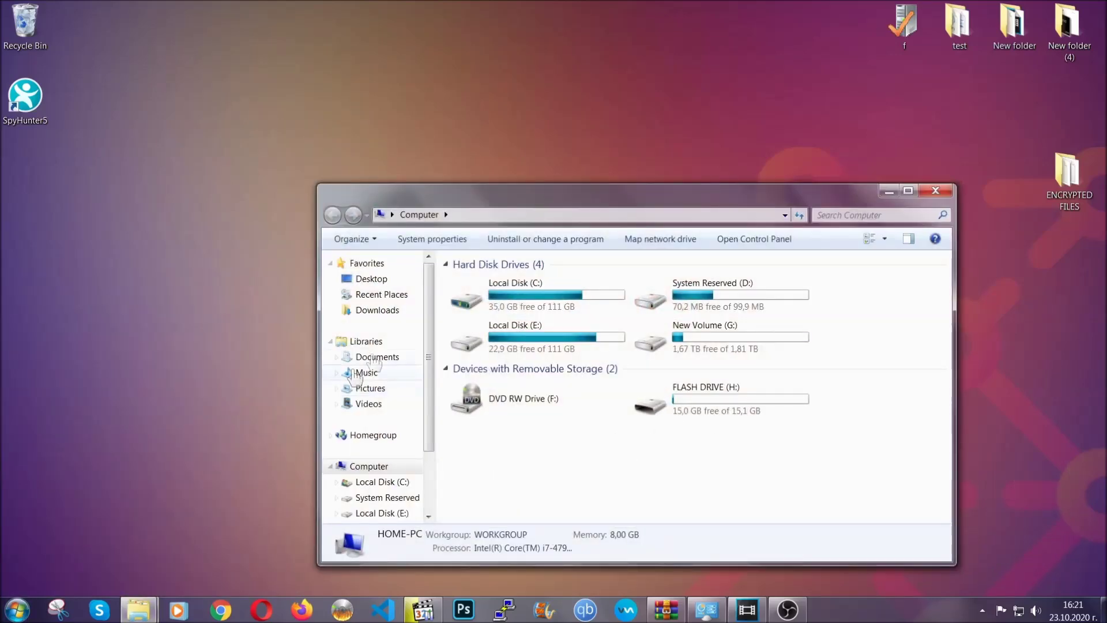
pyautogui.moveTo(602, 202); pyautogui.dragTo(530, 152)
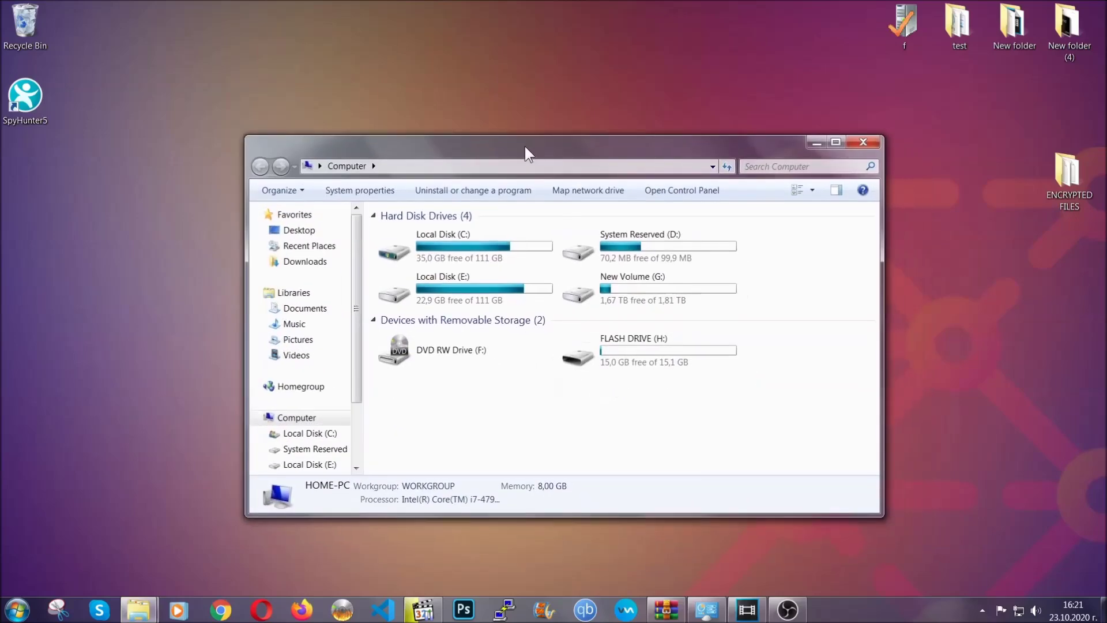
pyautogui.click(752, 167)
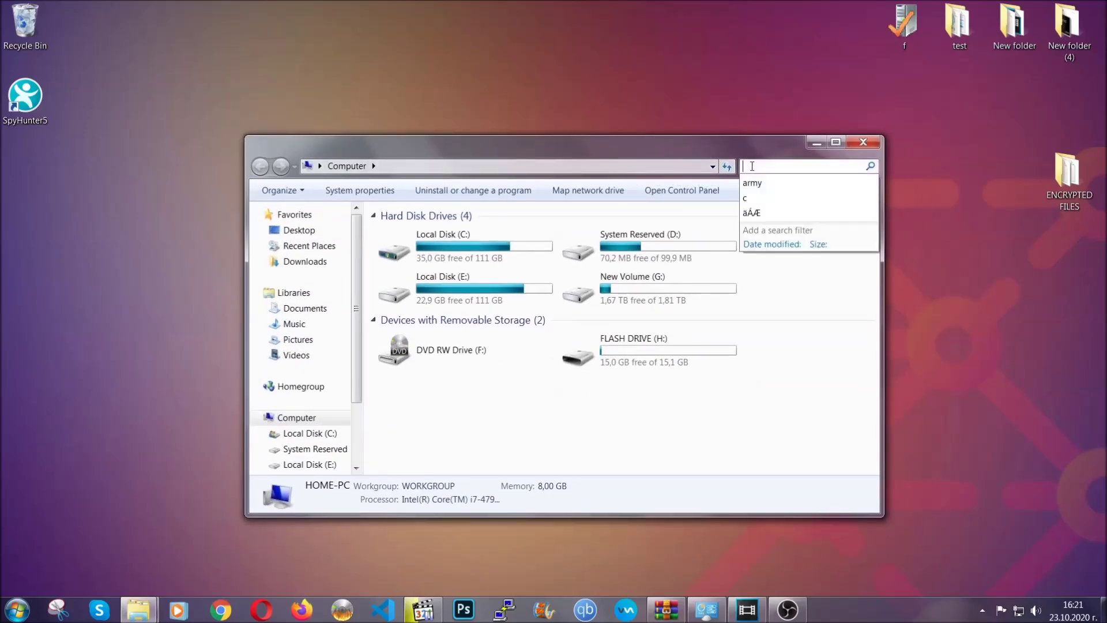
pyautogui.write('fileextension')
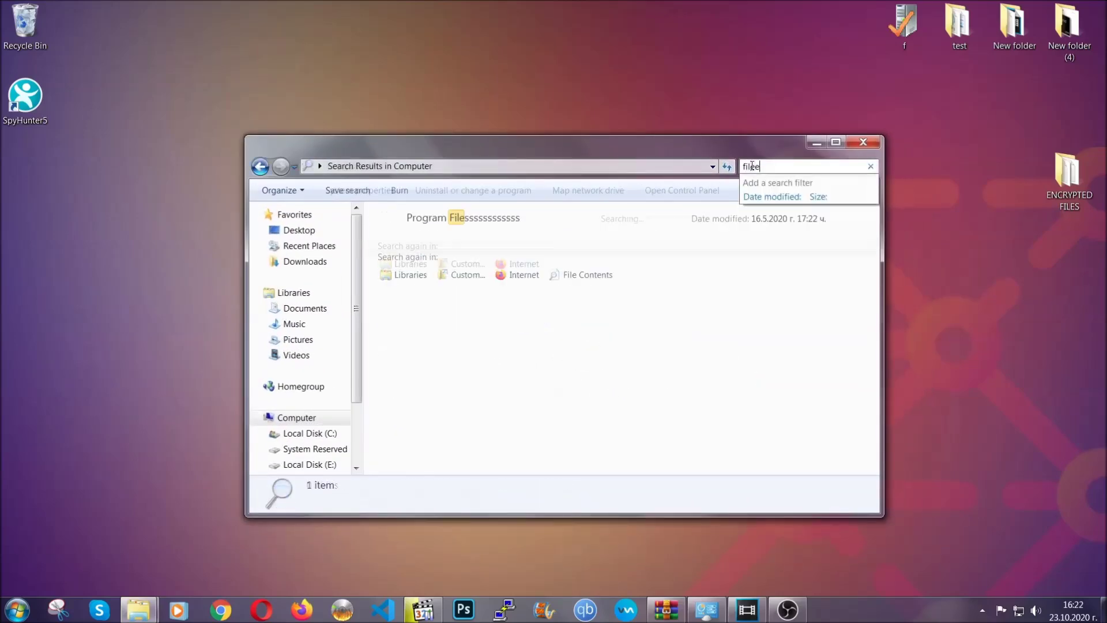
pyautogui.write(':exe ')
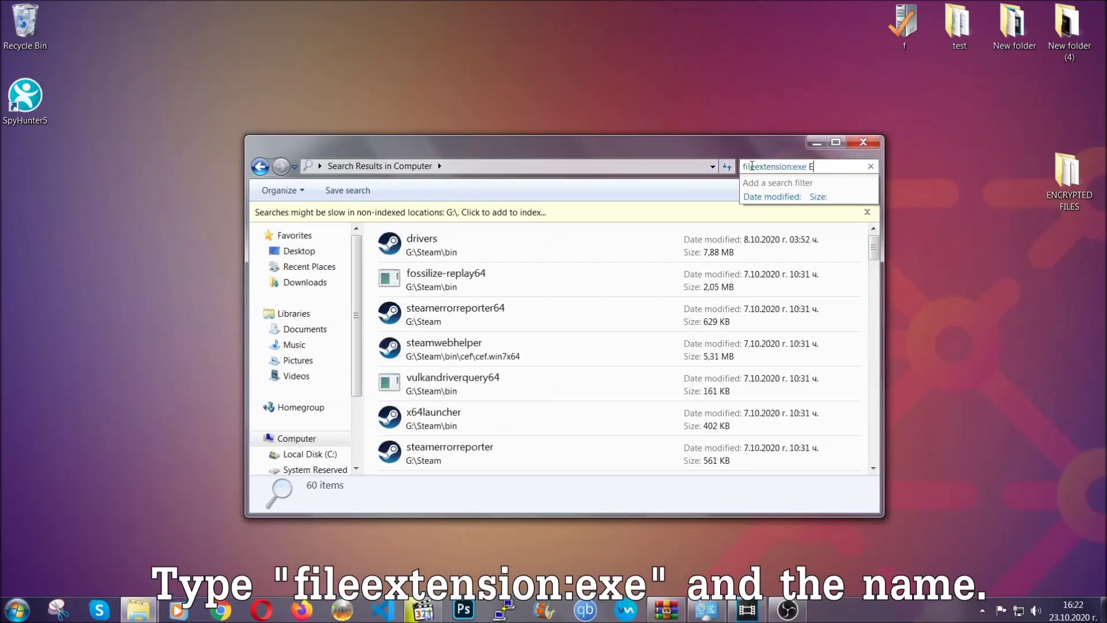
pyautogui.write('Example Virus Name')
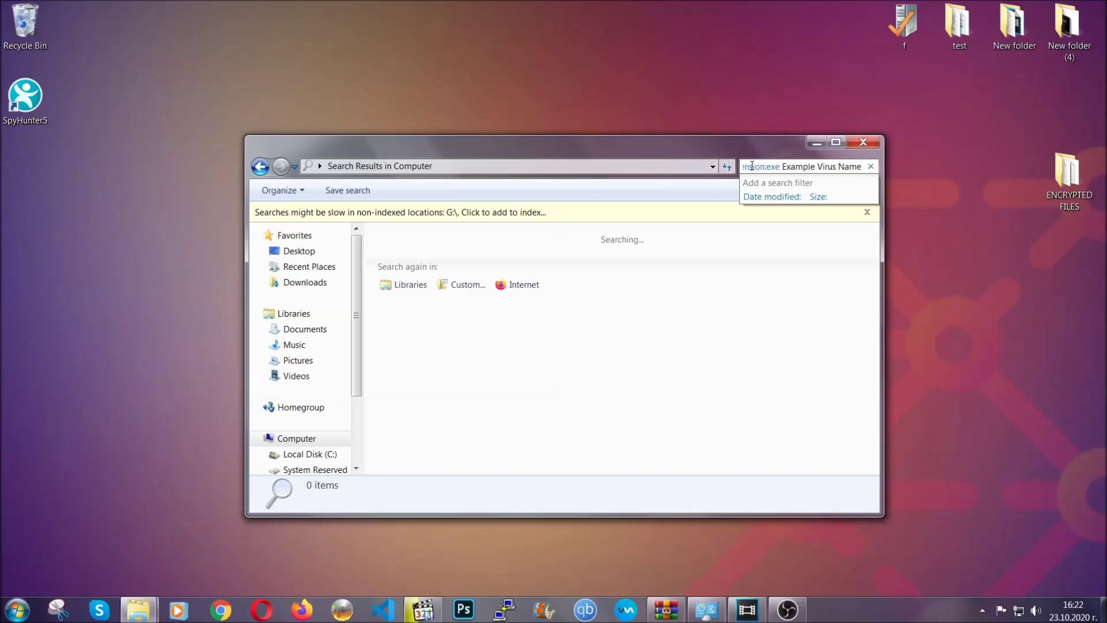
pyautogui.press('Return')
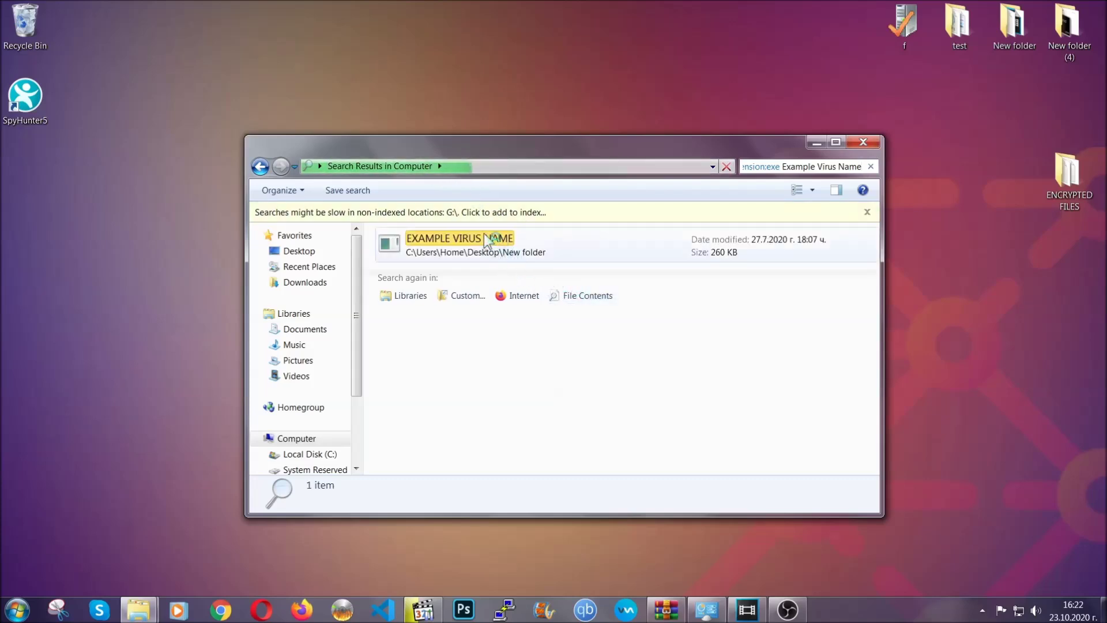
# Delete the EXAMPLE VIRUS NAME result to the Recycle Bin and close the search window.
pyautogui.click(484, 234)
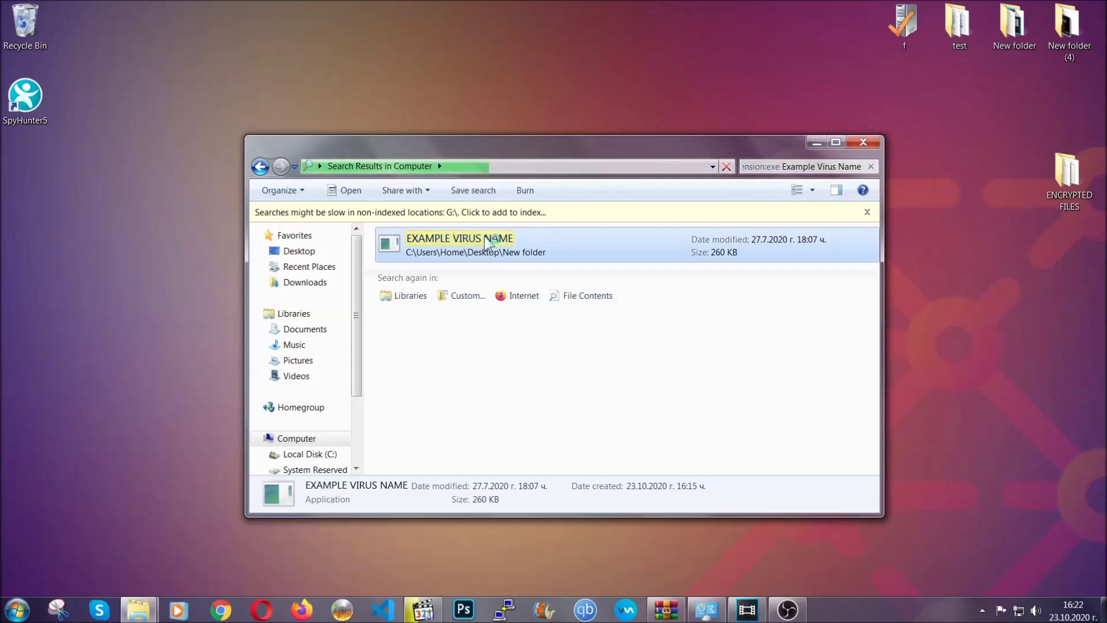
pyautogui.rightClick(484, 237)
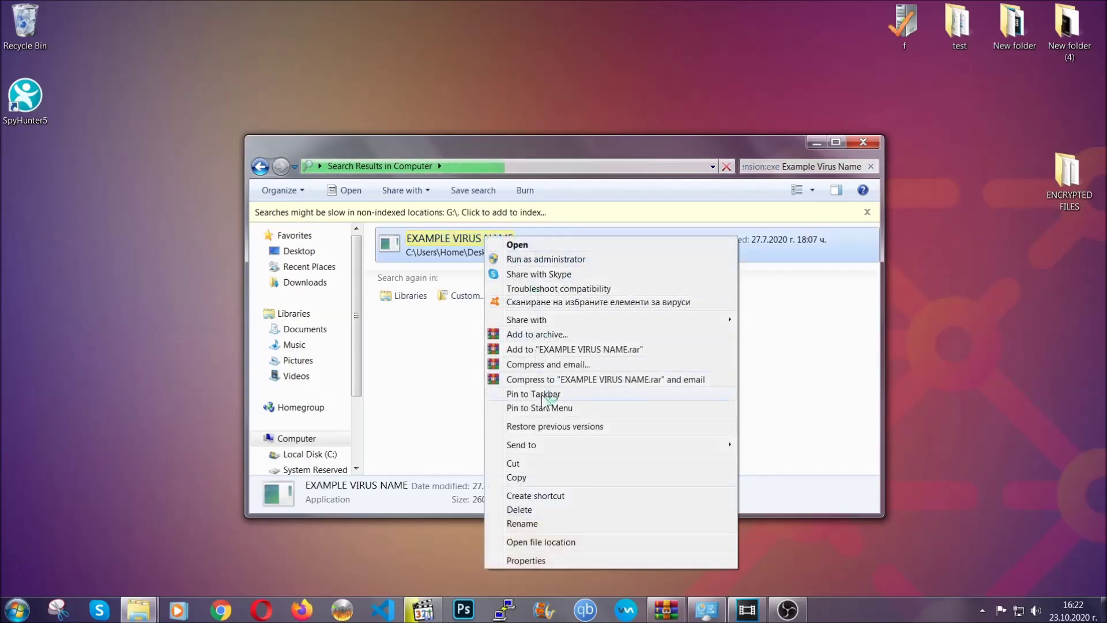
pyautogui.click(533, 510)
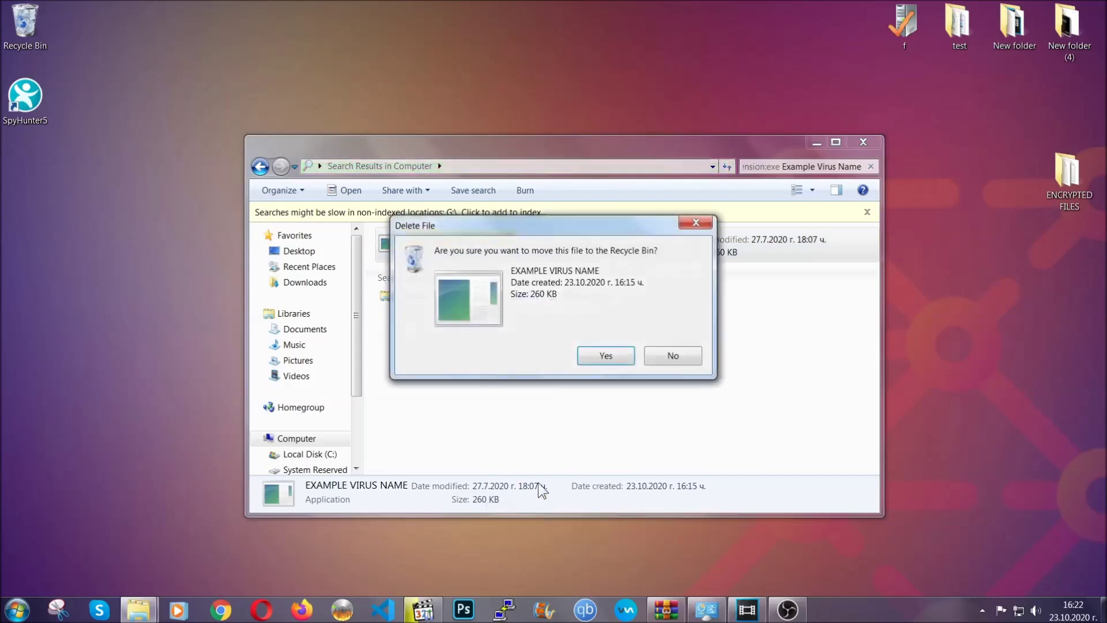
pyautogui.click(606, 357)
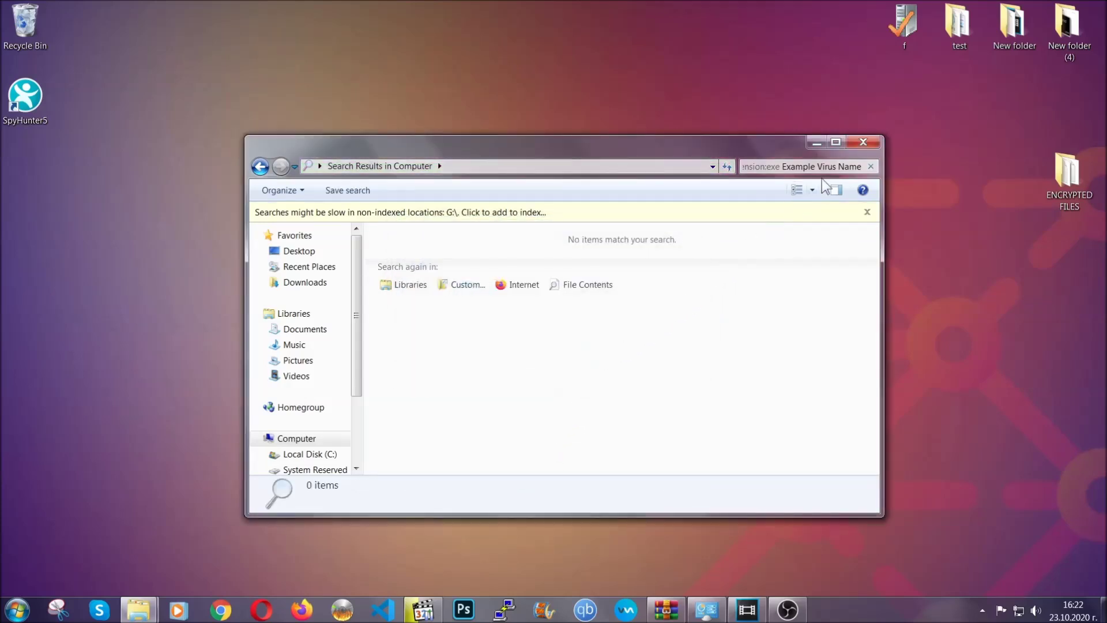
pyautogui.click(864, 142)
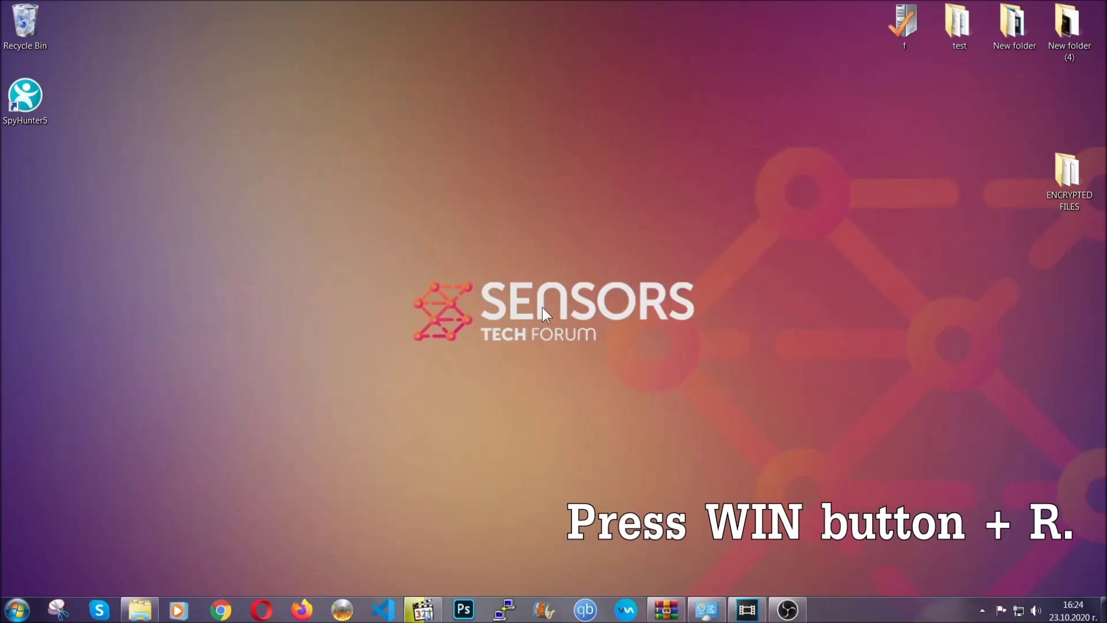
# Replace 'cmd' with REGEDIT in the Run dialog and launch Registry Editor.
pyautogui.press('super+r')
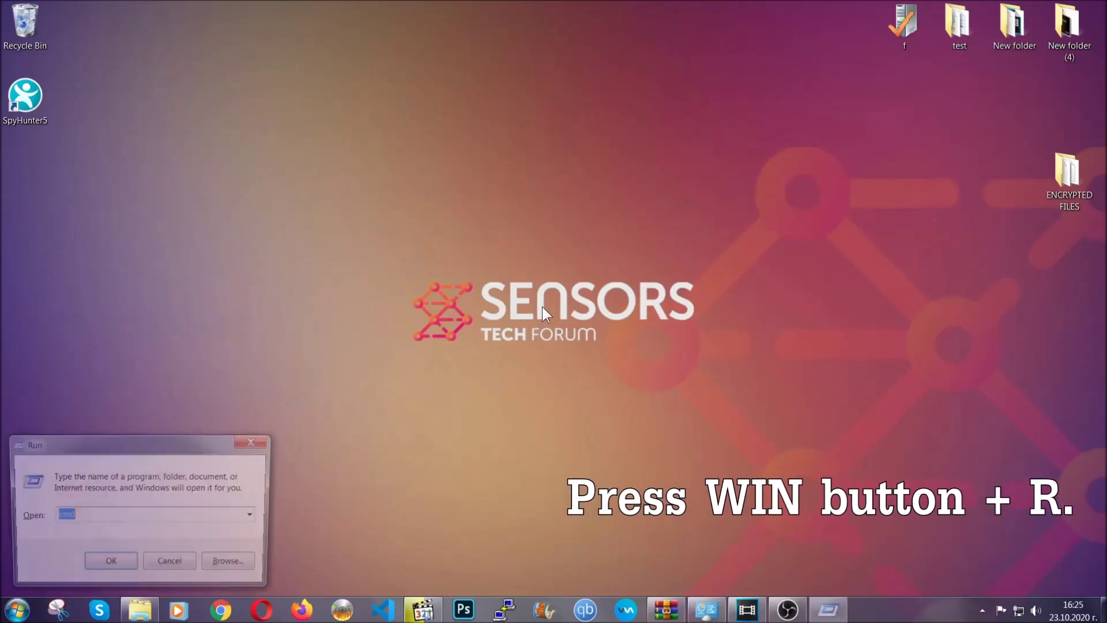
pyautogui.click(137, 519)
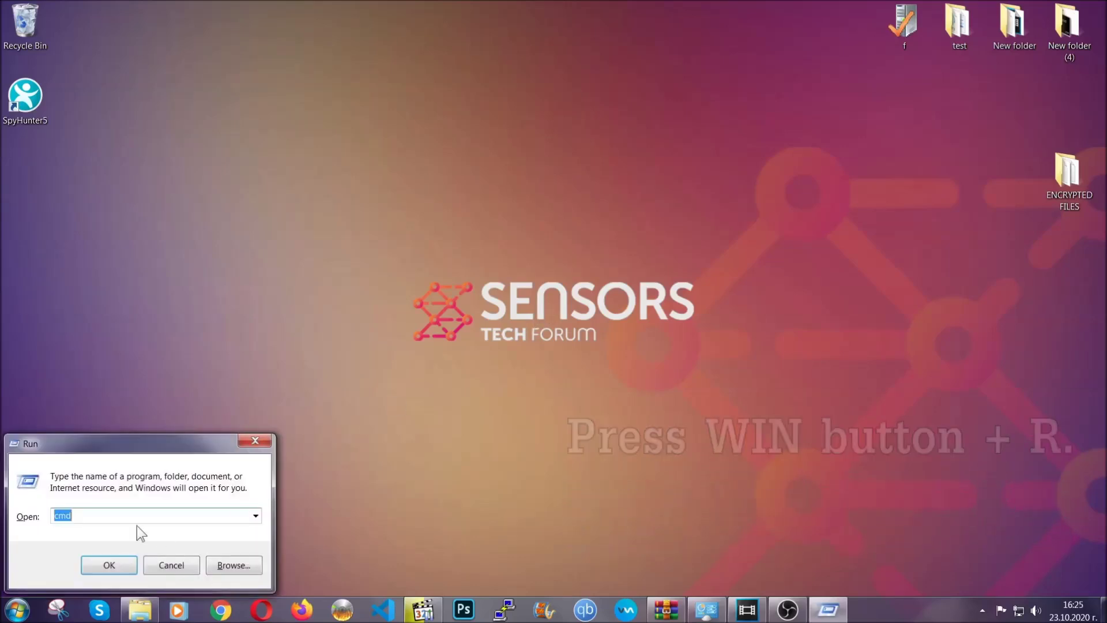
pyautogui.doubleClick(106, 524)
pyautogui.write('REG')
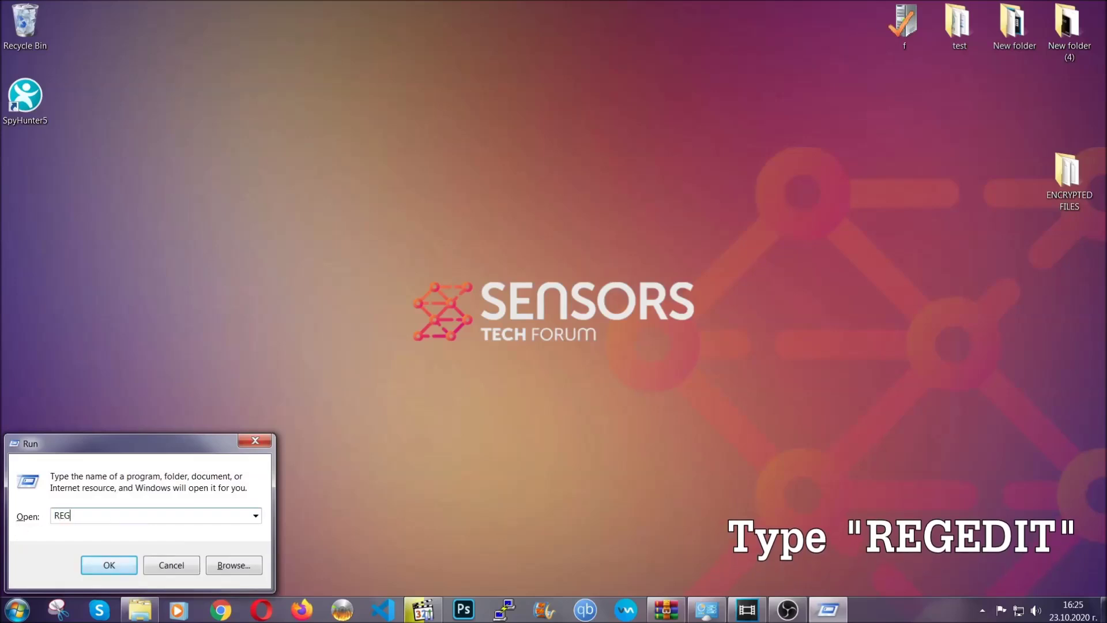
pyautogui.write('EDIT')
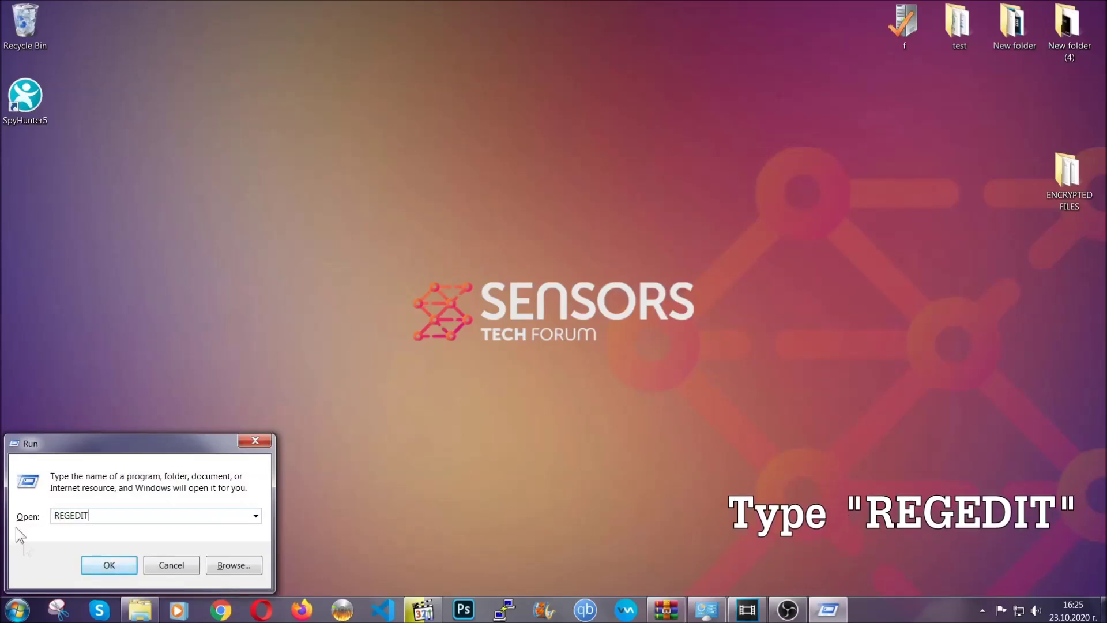
pyautogui.click(97, 563)
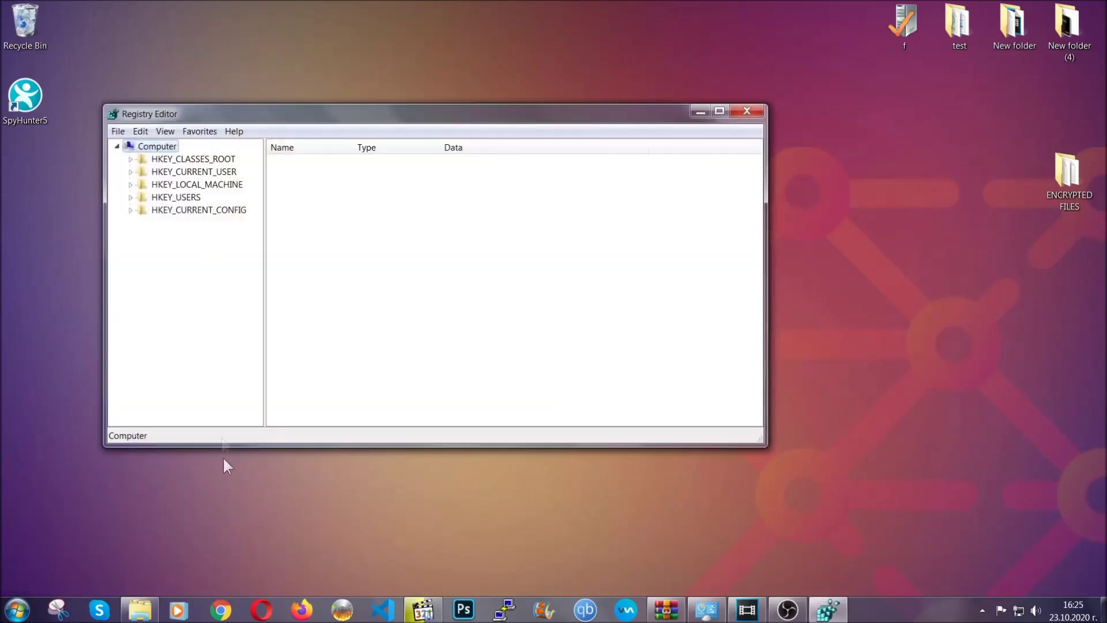
# Export the registry with range All to a Desktop file named BACKUP.
pyautogui.click(118, 131)
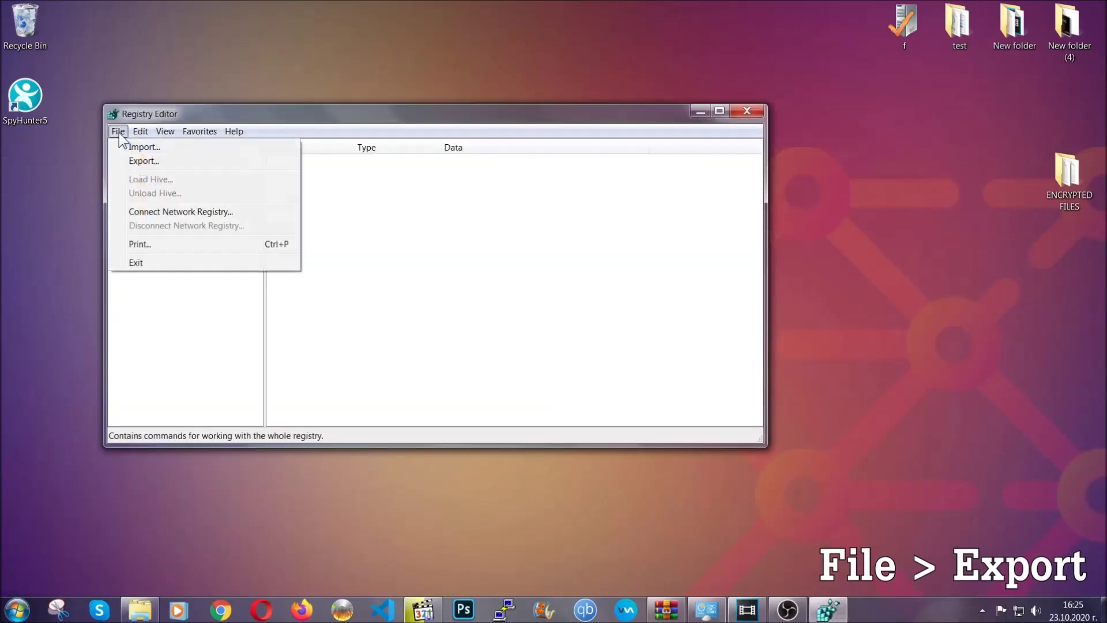
pyautogui.click(145, 159)
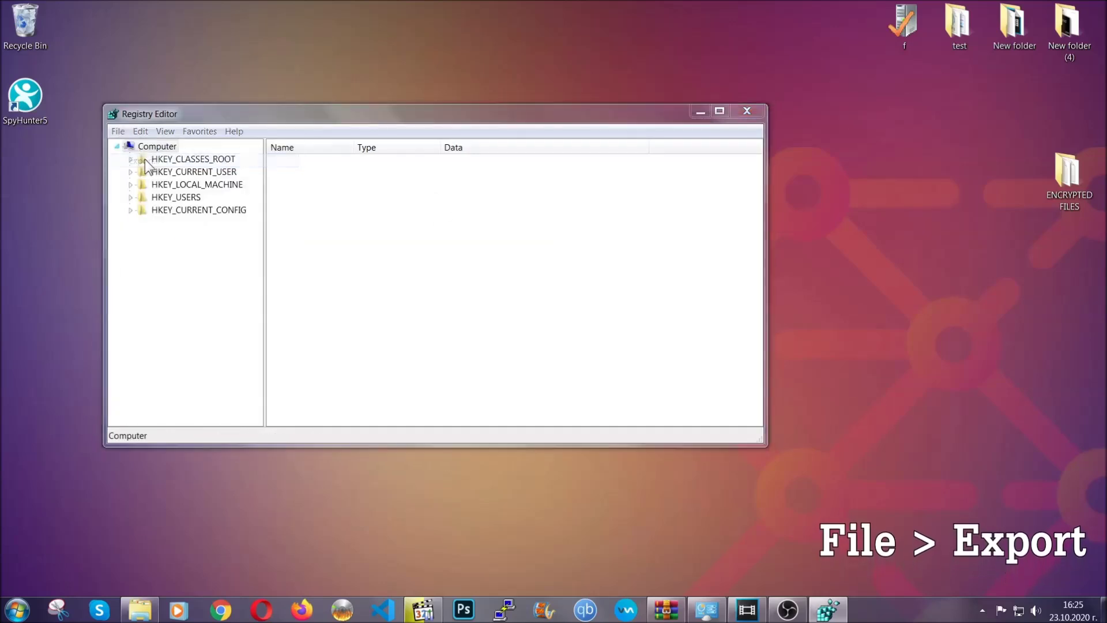
pyautogui.click(145, 245)
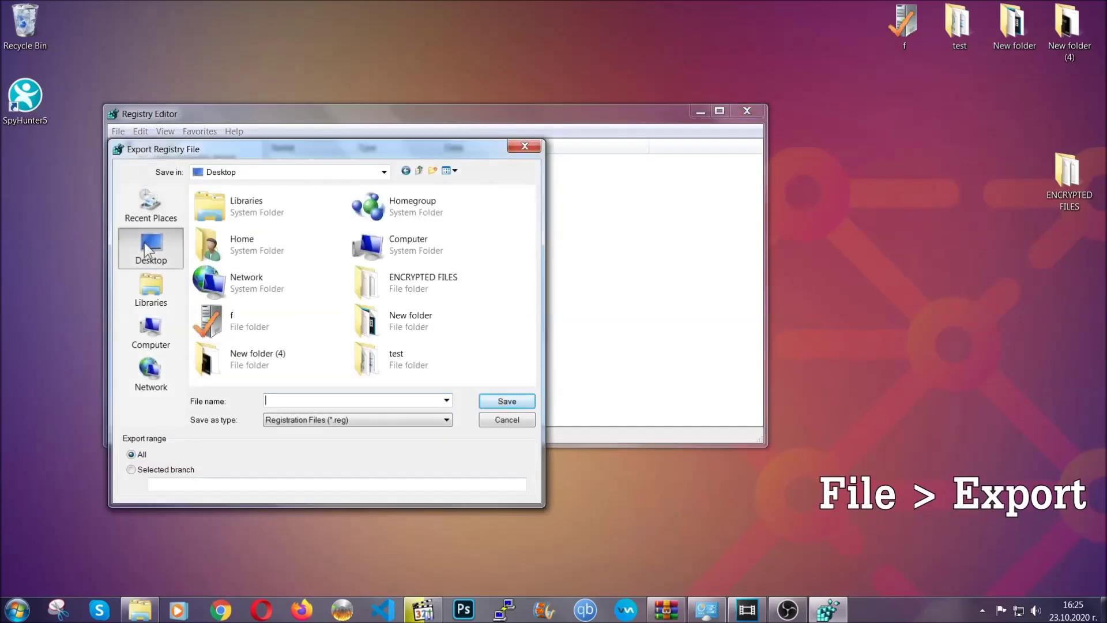
pyautogui.click(132, 455)
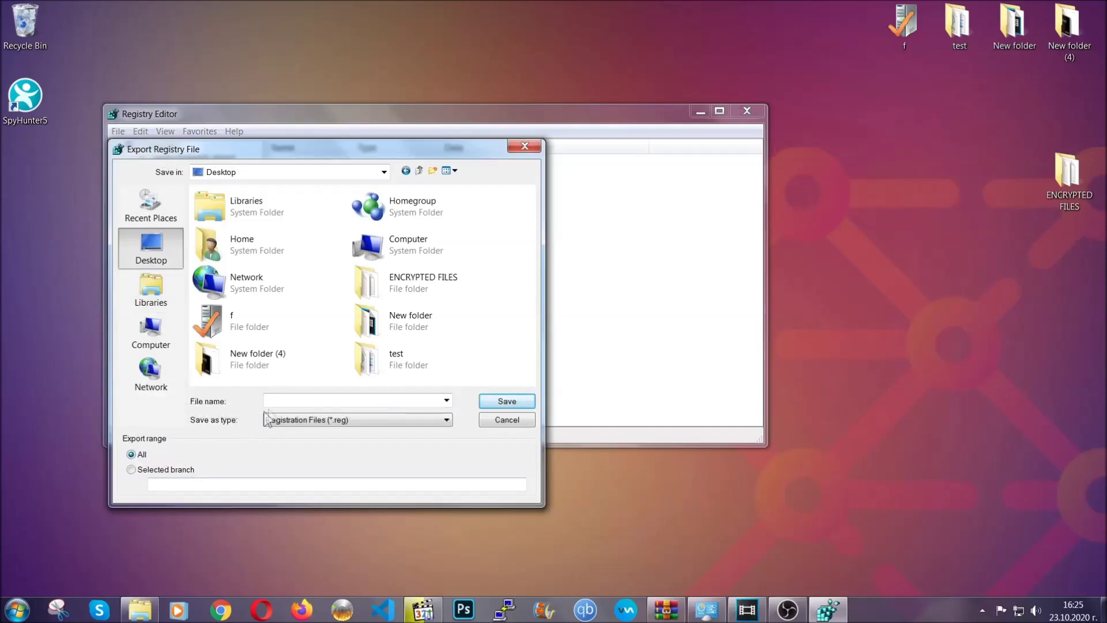
pyautogui.click(282, 401)
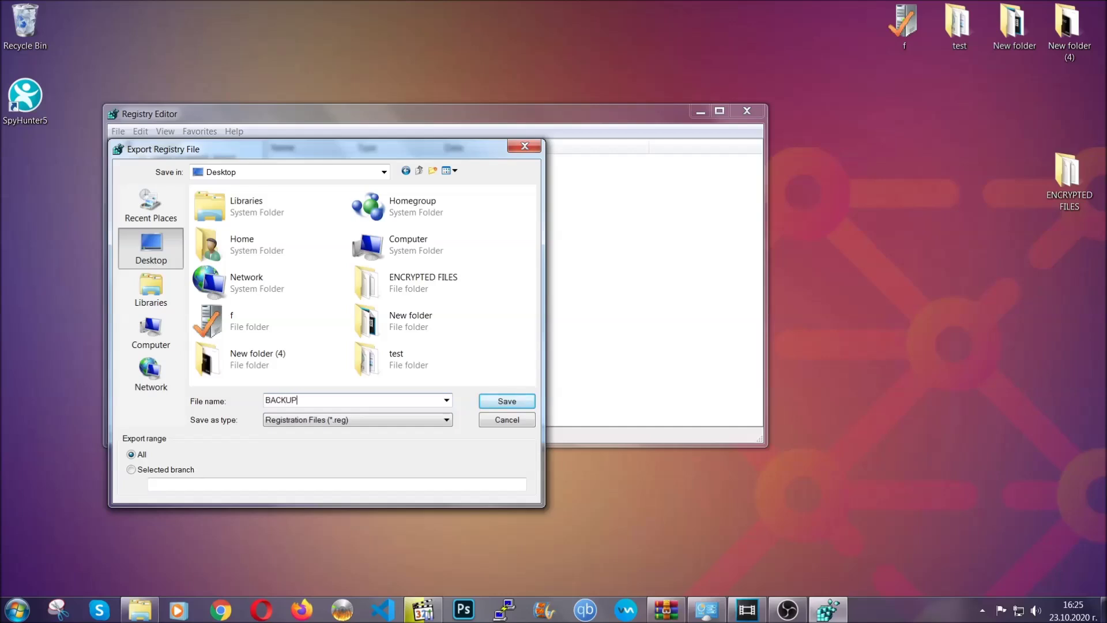
pyautogui.click(499, 402)
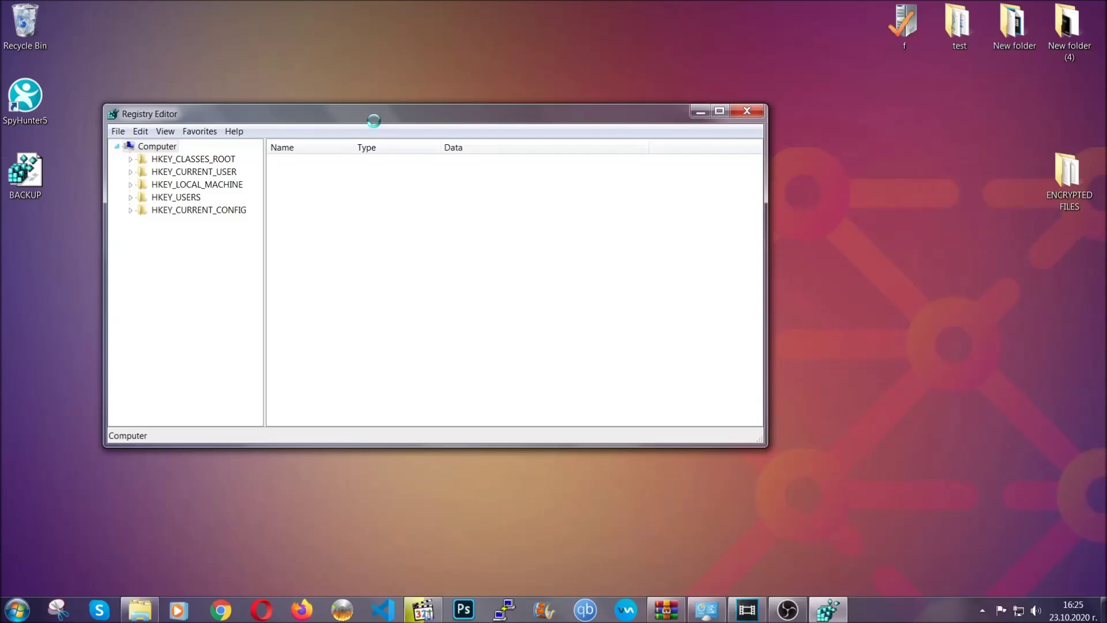
# Move the Registry Editor window down and right, opening and dismissing the File menu.
pyautogui.moveTo(374, 119); pyautogui.dragTo(483, 155)
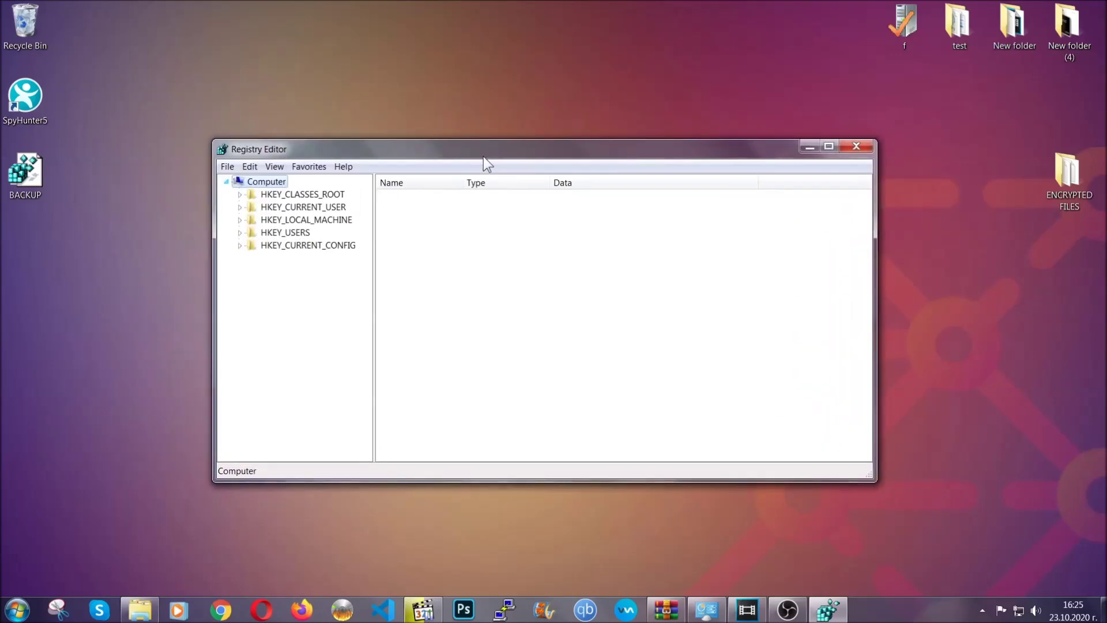
pyautogui.click(227, 167)
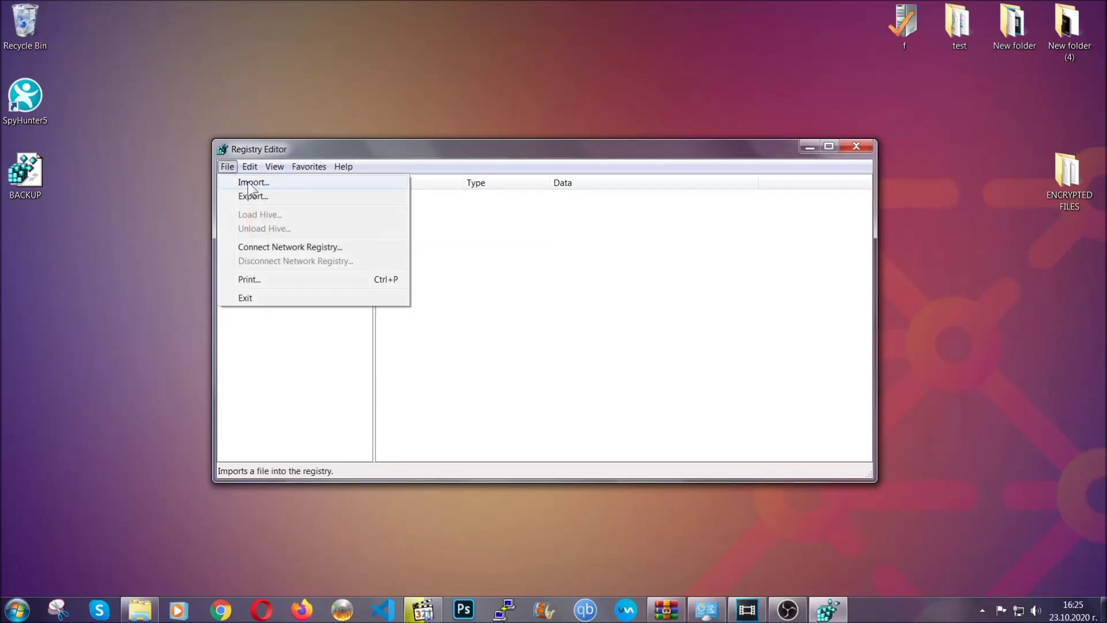
pyautogui.click(227, 167)
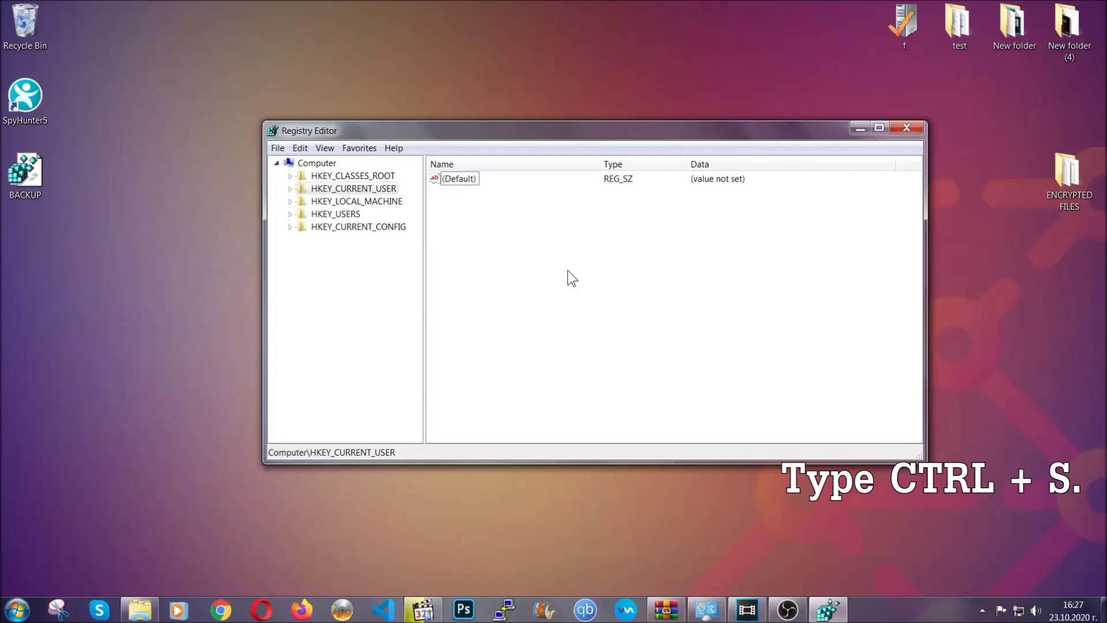
# Find RunOnce in the registry and open the adjacent Run key's values.
pyautogui.hotkey('ctrl', 'f')
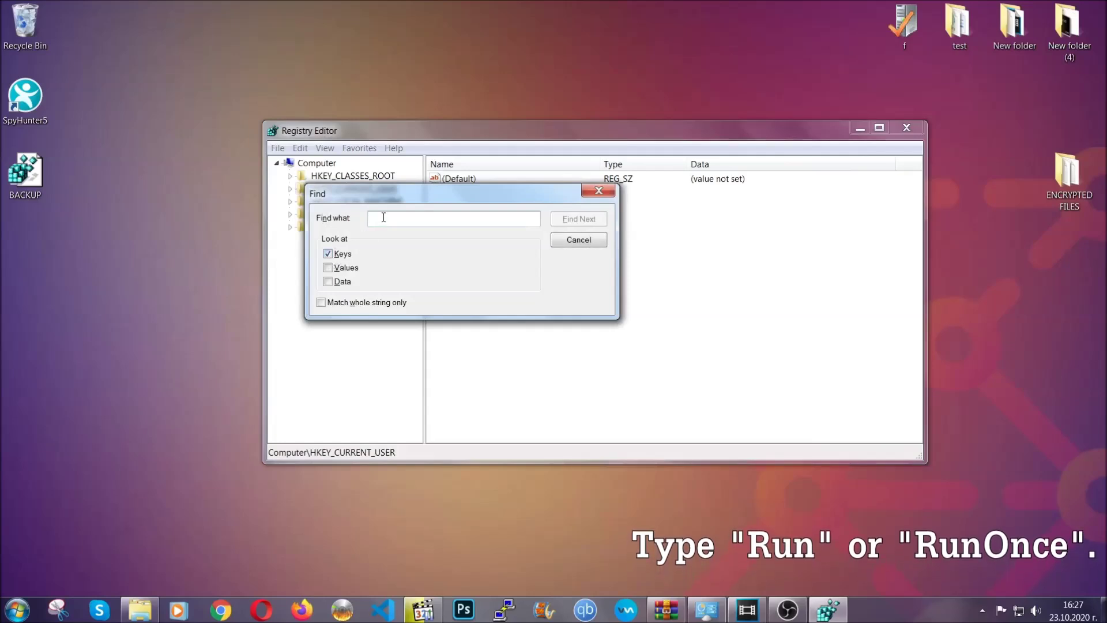
pyautogui.write('RunO')
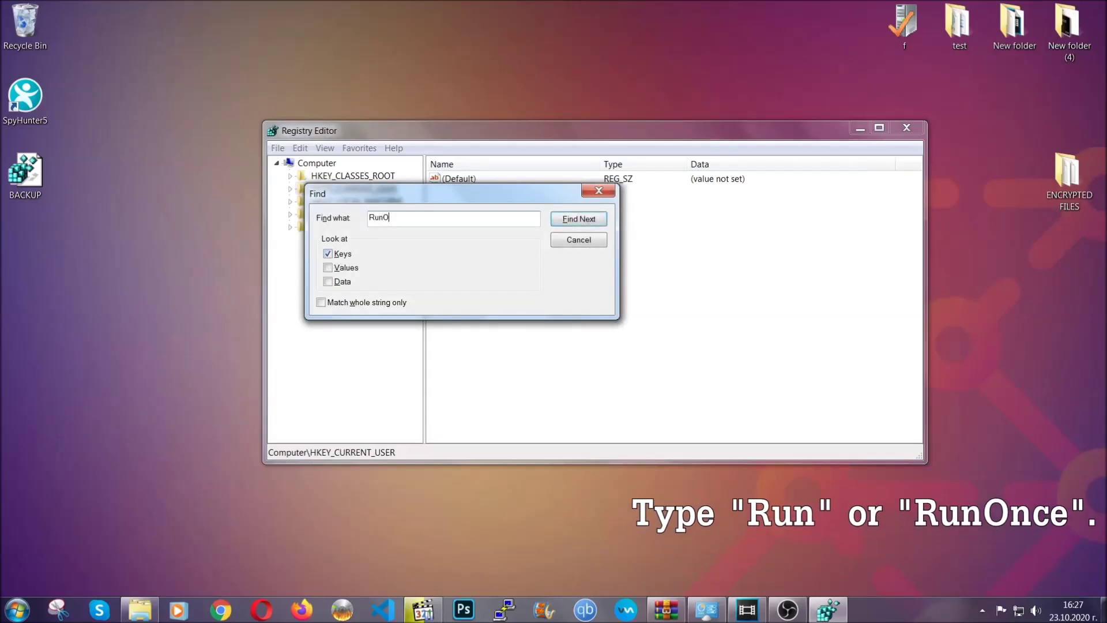
pyautogui.write('nce')
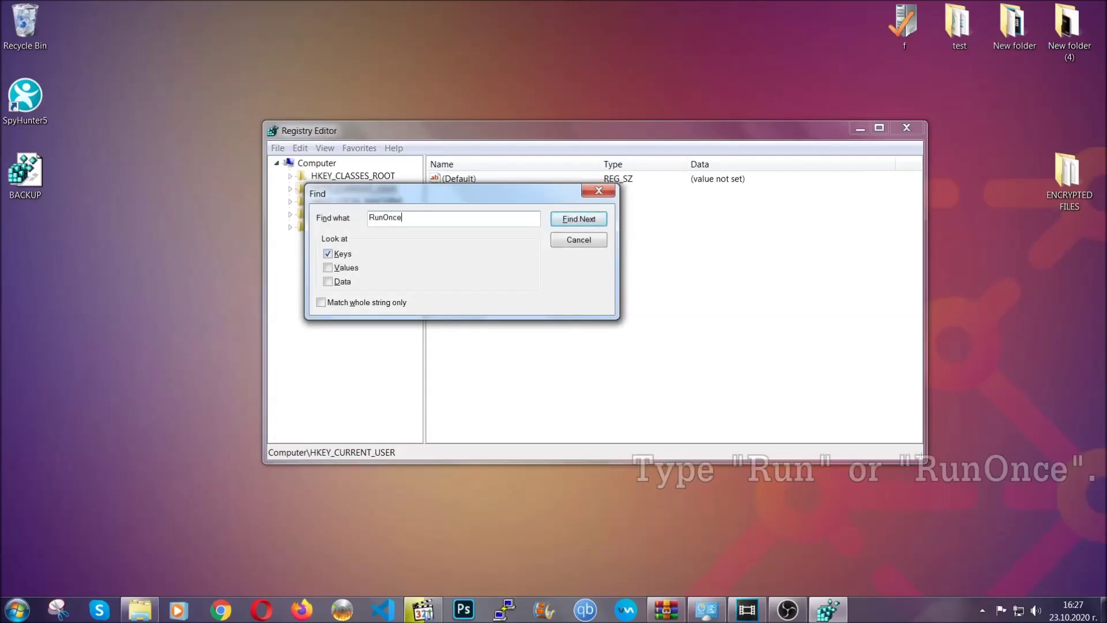
pyautogui.click(578, 221)
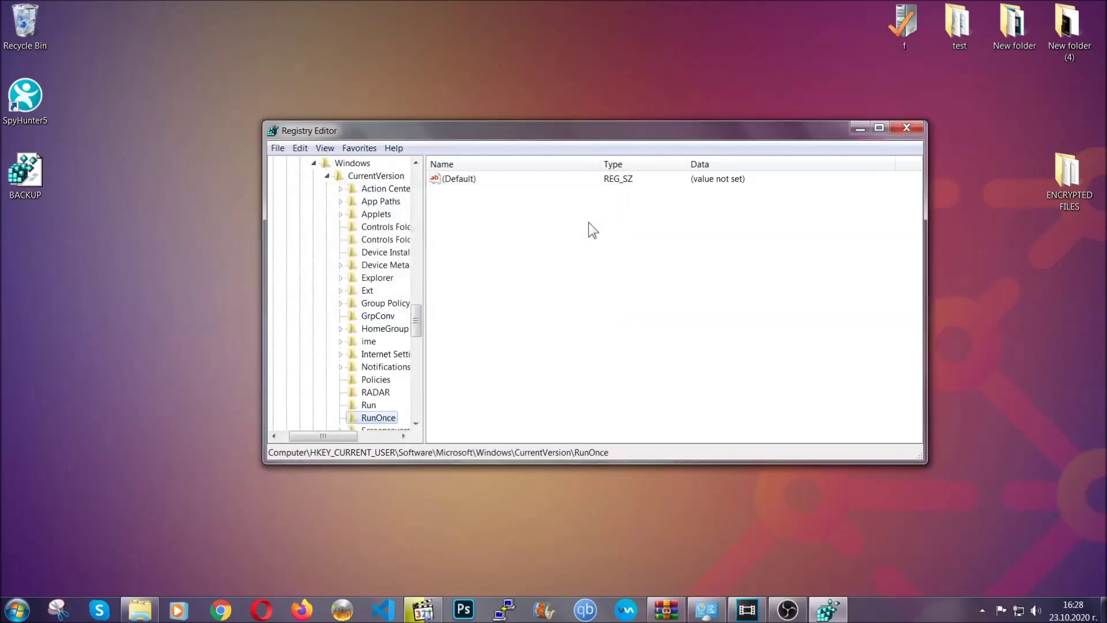
pyautogui.moveTo(416, 315); pyautogui.dragTo(415, 333)
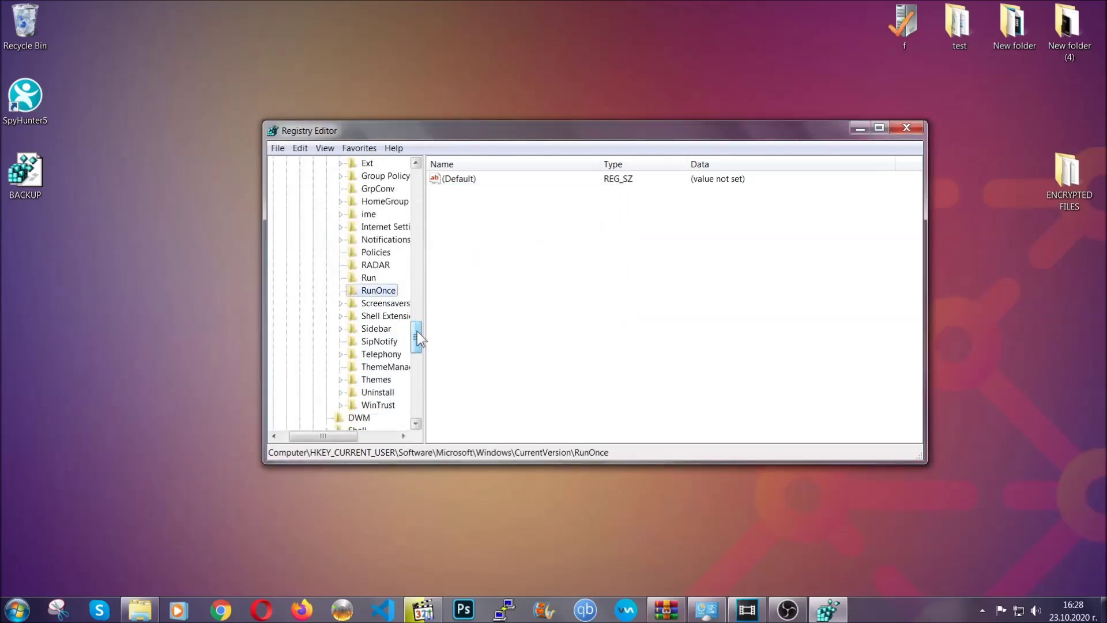
pyautogui.click(369, 277)
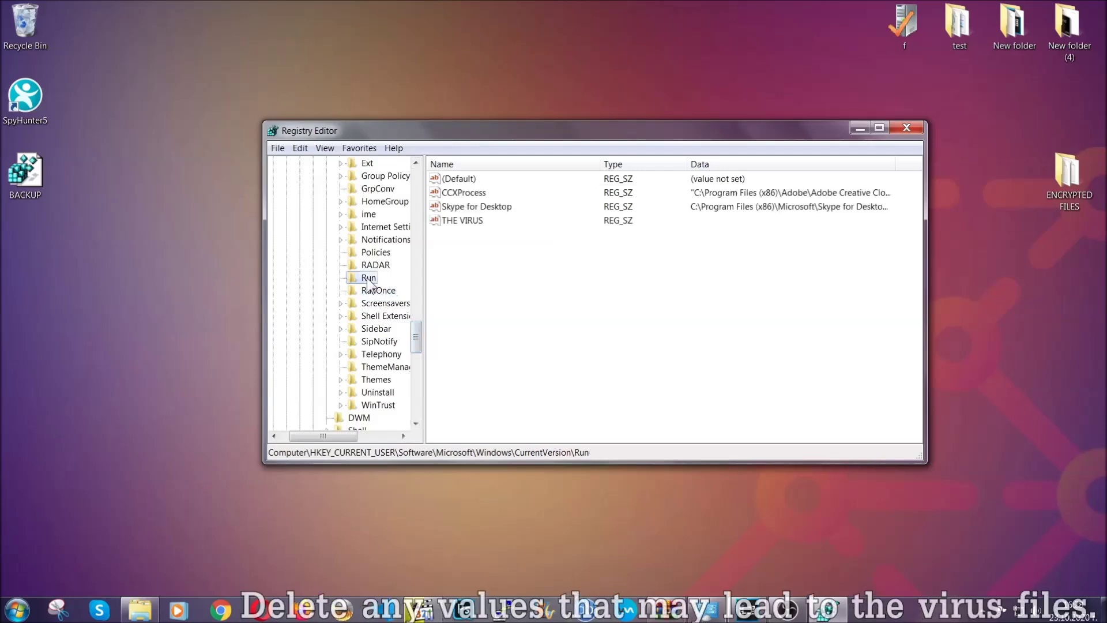
# Delete the THE VIRUS value from the Run key, confirm, and close Registry Editor.
pyautogui.click(455, 223)
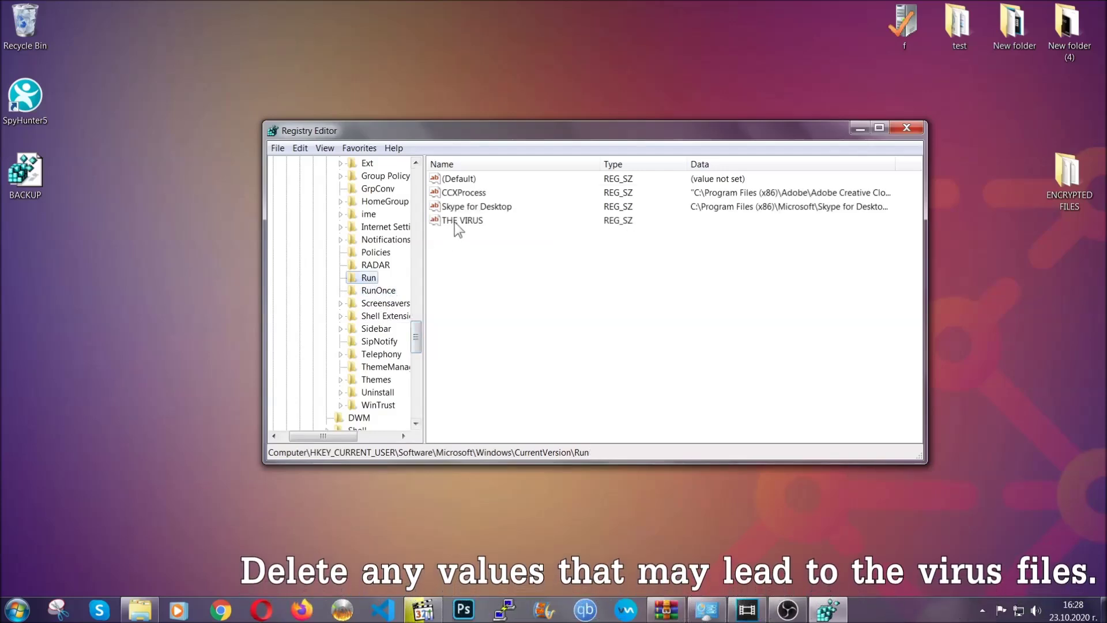
pyautogui.rightClick(455, 222)
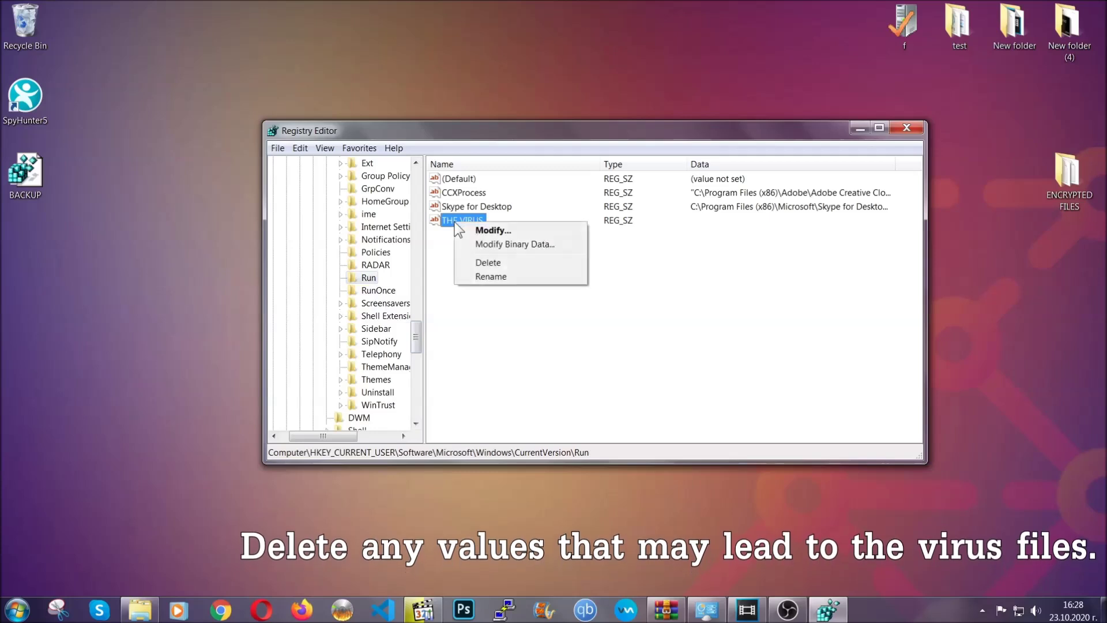
pyautogui.click(479, 262)
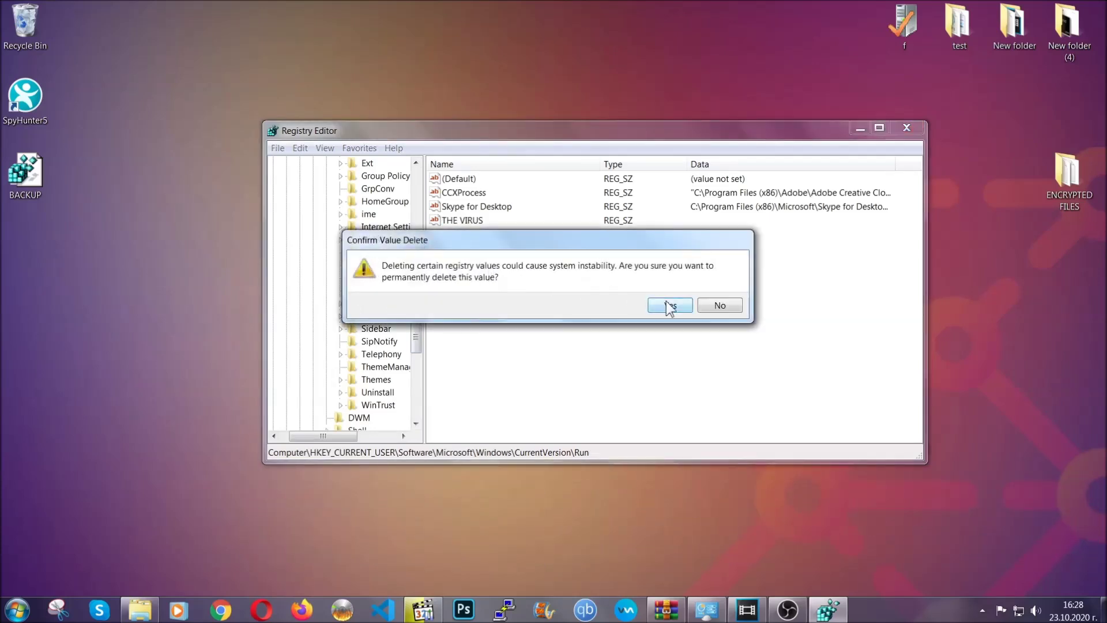
pyautogui.click(668, 305)
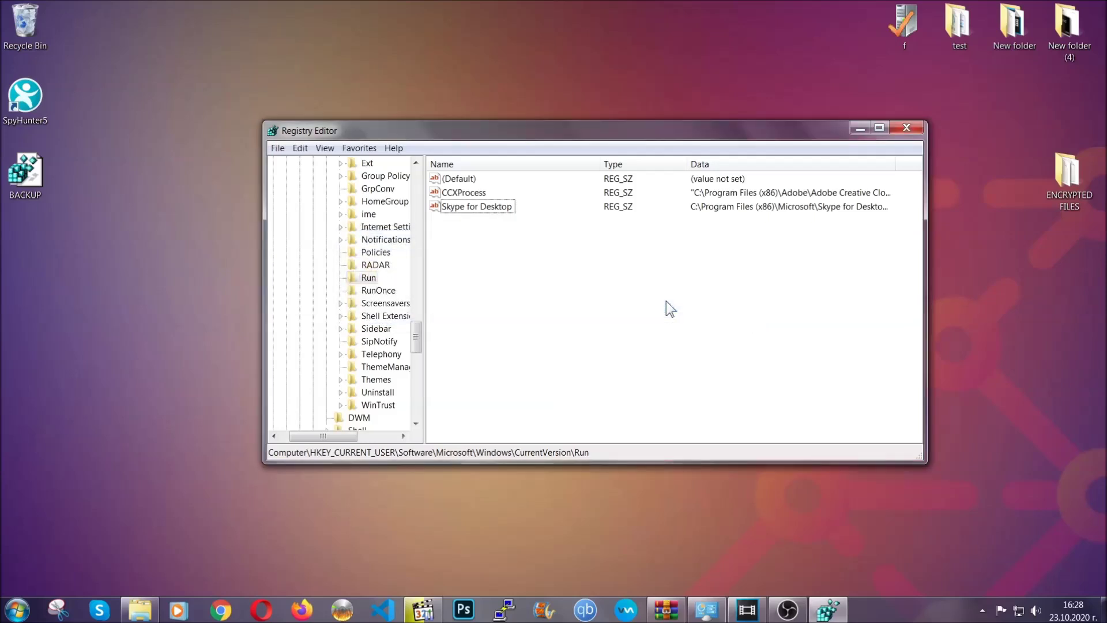
pyautogui.click(915, 128)
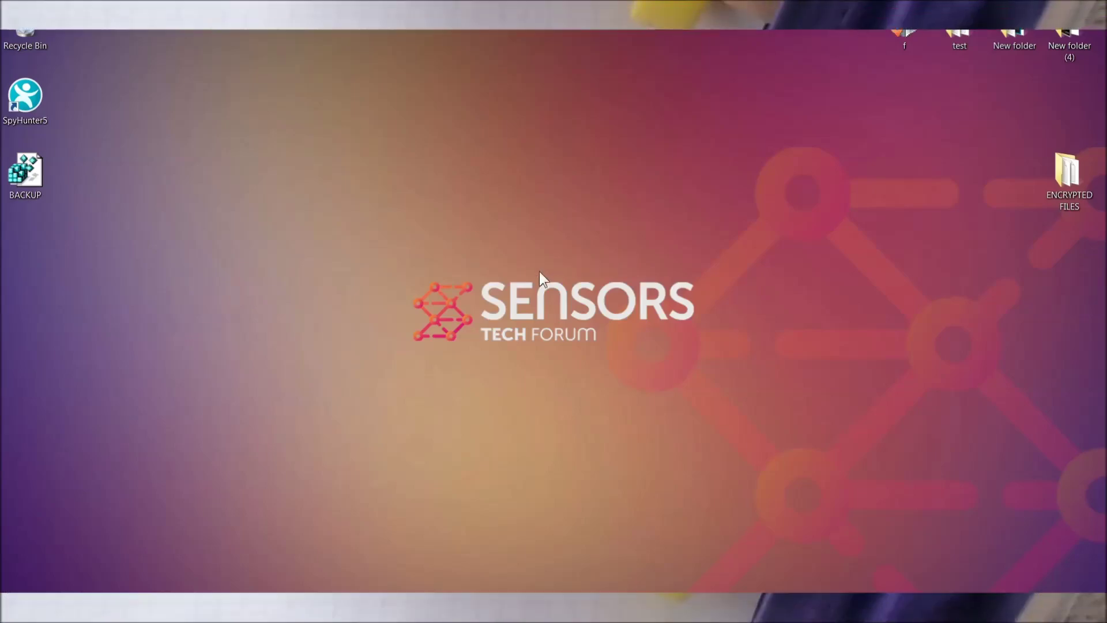